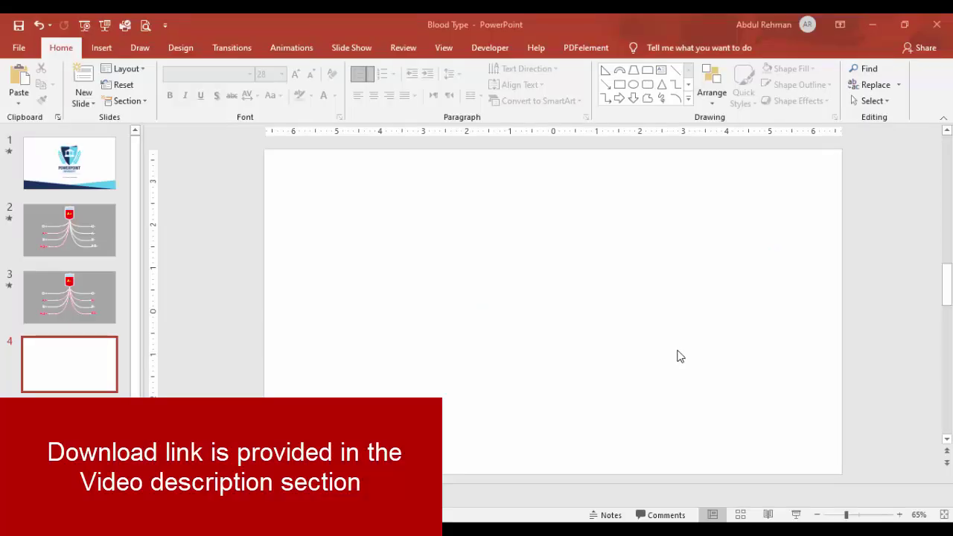
Show the guides and draw a blue rectangle centred just above the horizontal midline guide
click(447, 50)
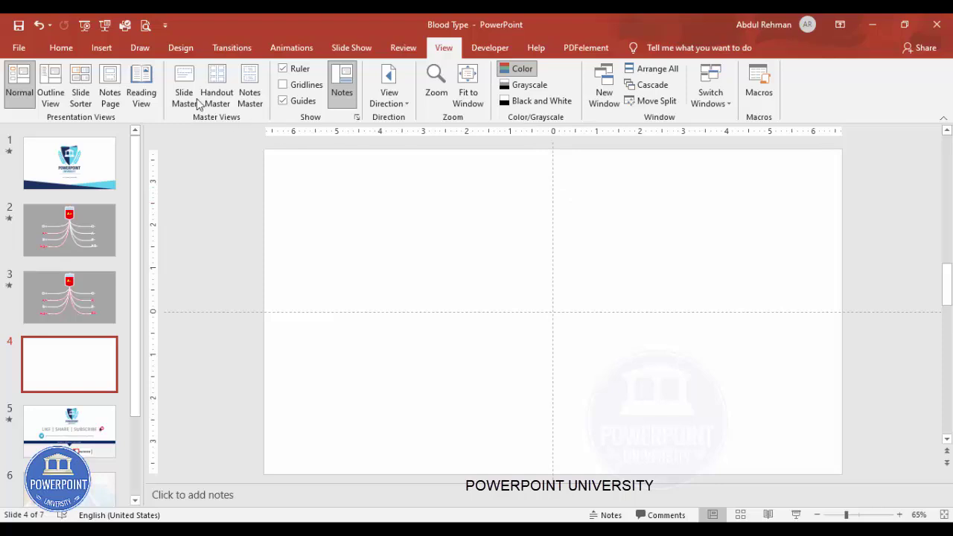
click(101, 47)
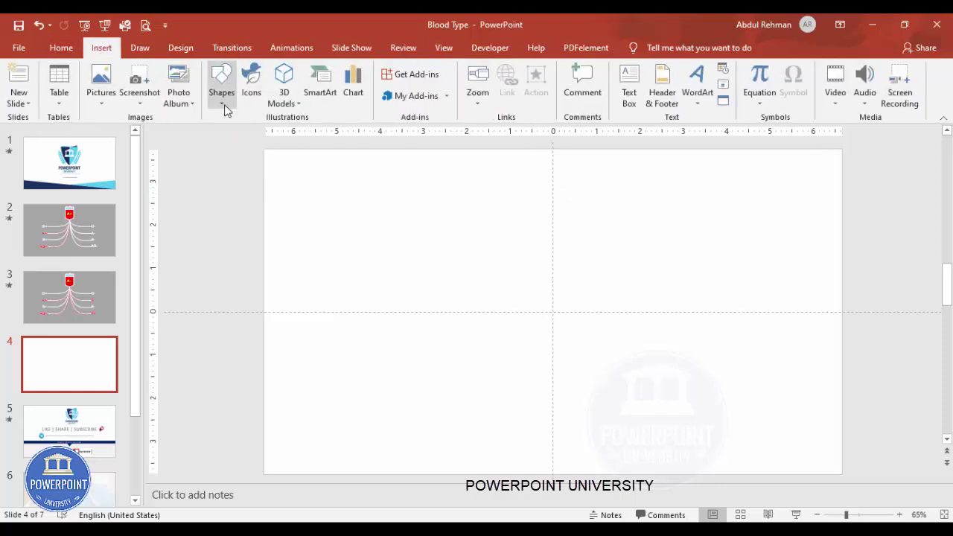
click(223, 107)
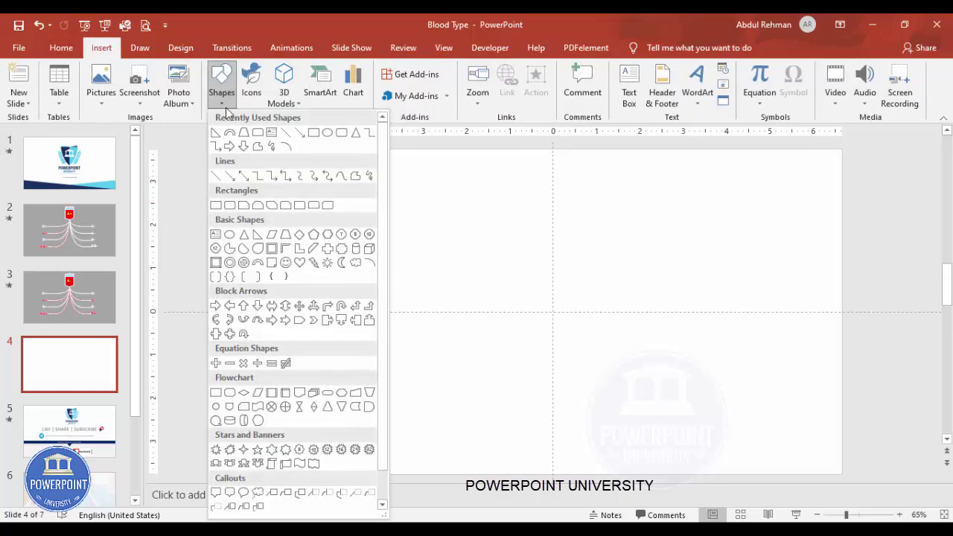
click(217, 207)
drag(528, 192, 598, 300)
drag(570, 247, 560, 257)
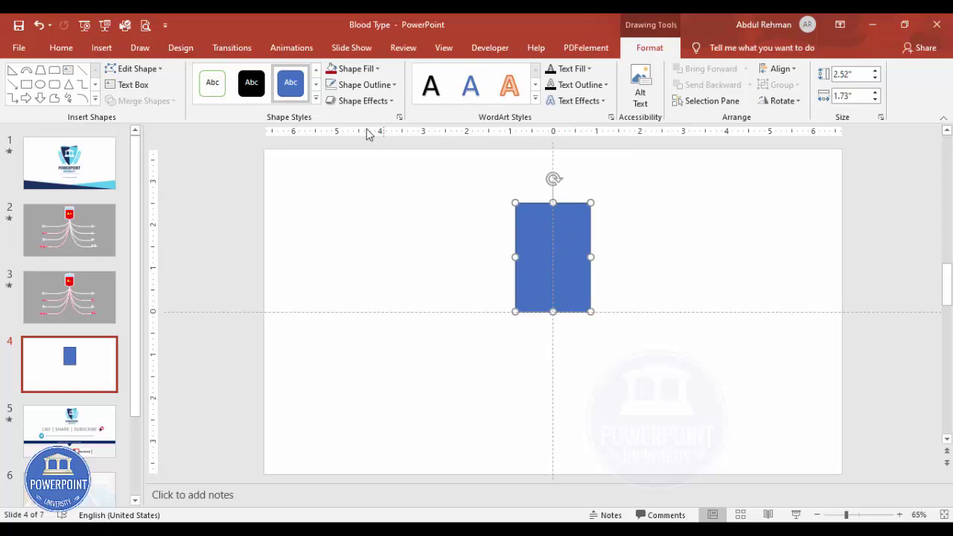
Set the rectangle's Shape Outline to No Outline
click(391, 84)
click(367, 236)
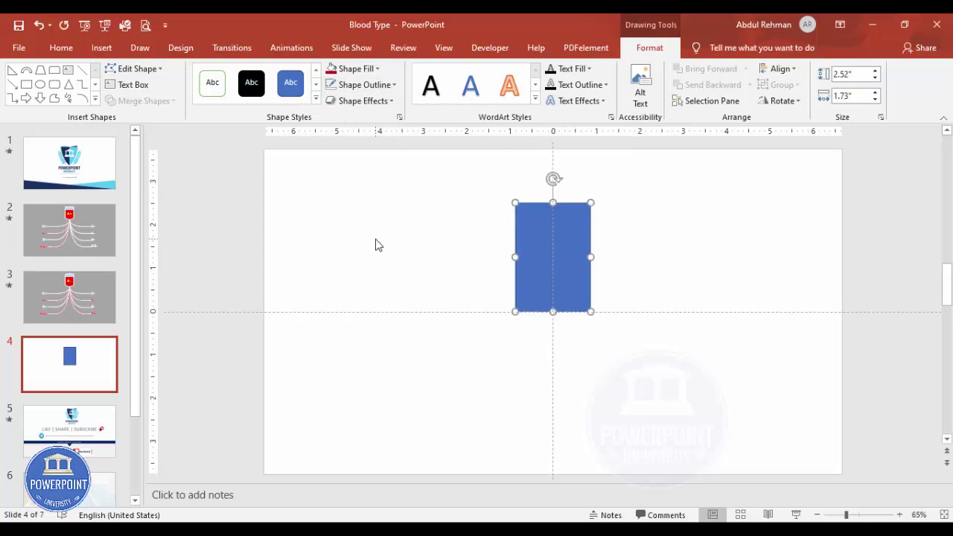
click(258, 144)
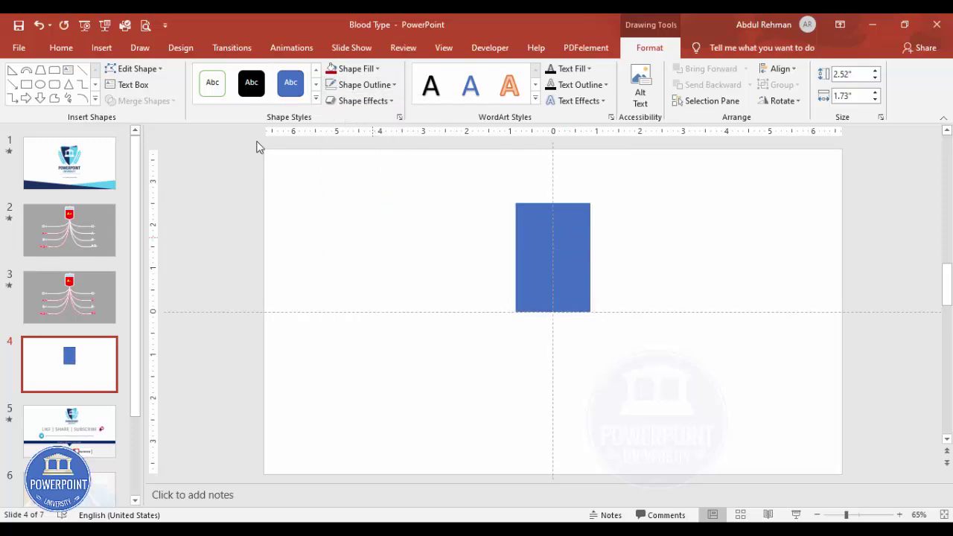
Draw an outline-free trapezoid just below the blue rectangle
click(102, 48)
click(222, 96)
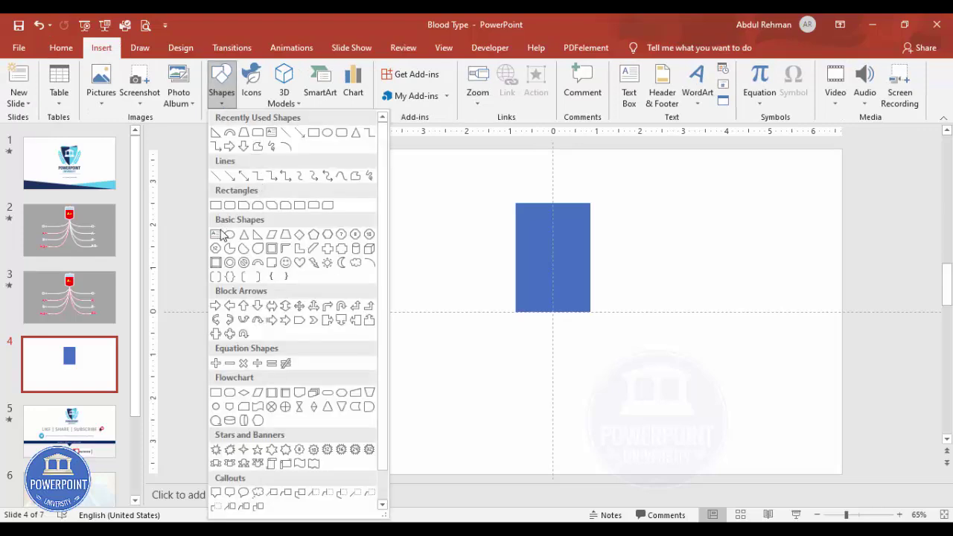
click(285, 238)
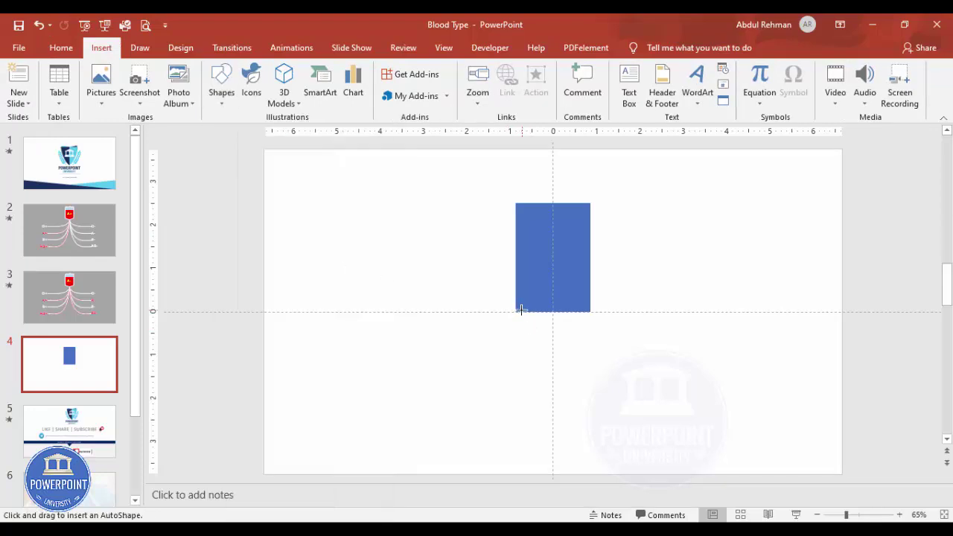
drag(517, 309, 590, 349)
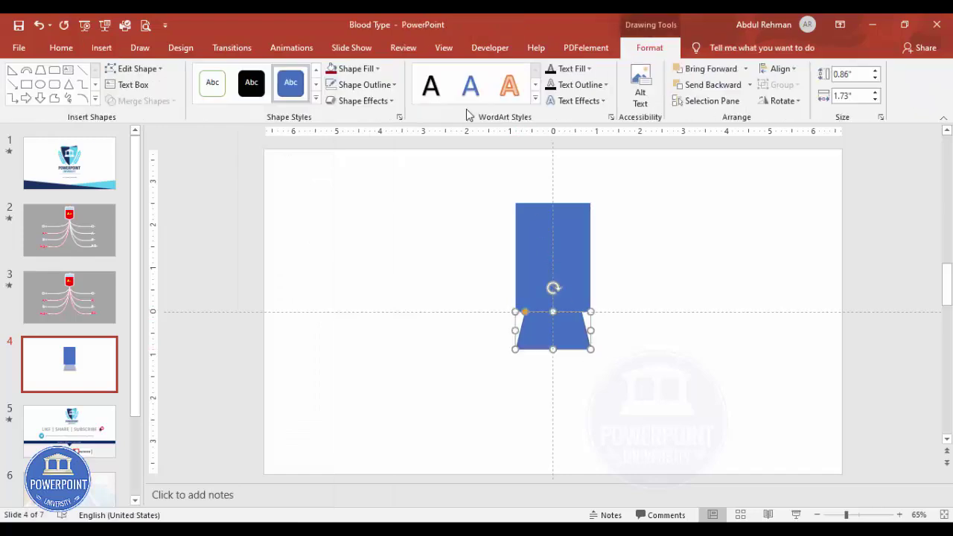
click(387, 87)
click(359, 234)
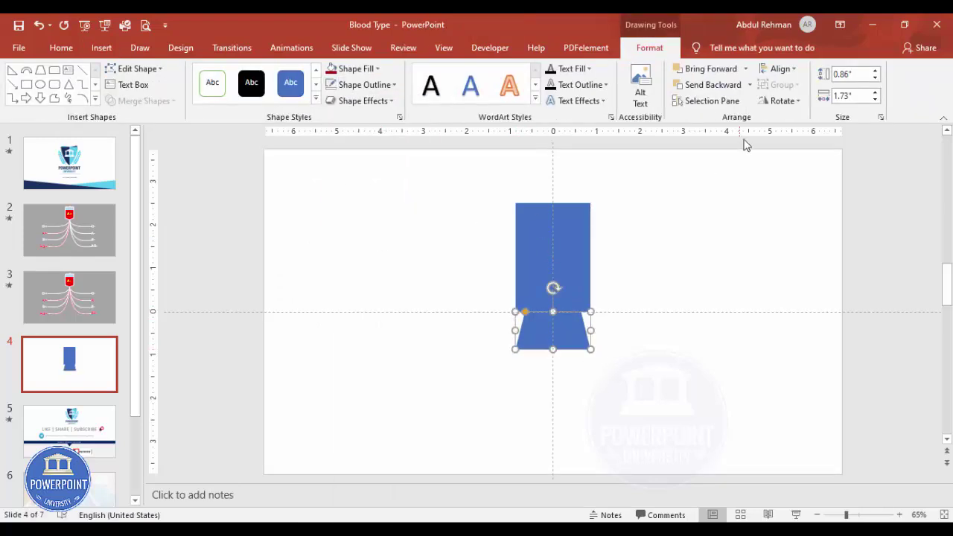
Flip the trapezoid vertically, shorten it to 0.27" and taper its bottom to a point
click(793, 103)
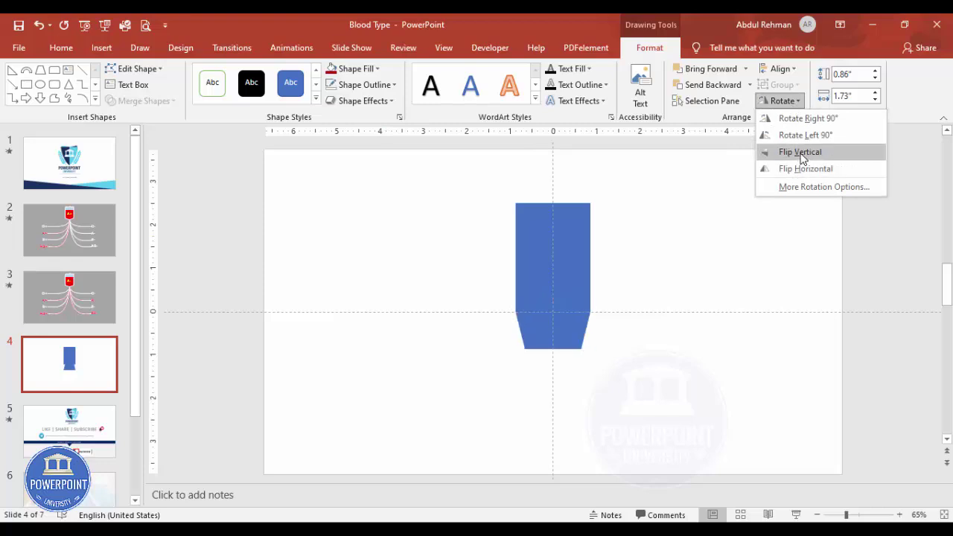
click(800, 153)
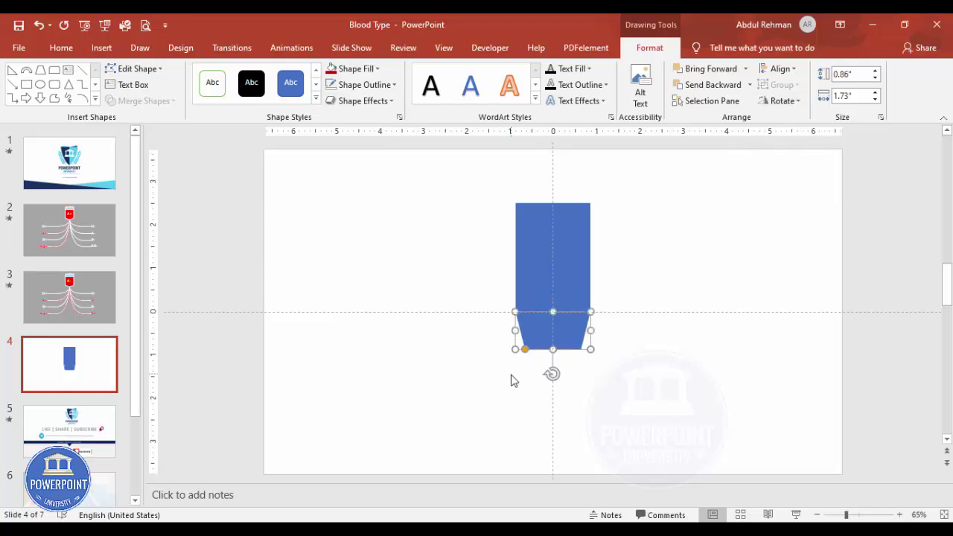
drag(552, 349, 553, 324)
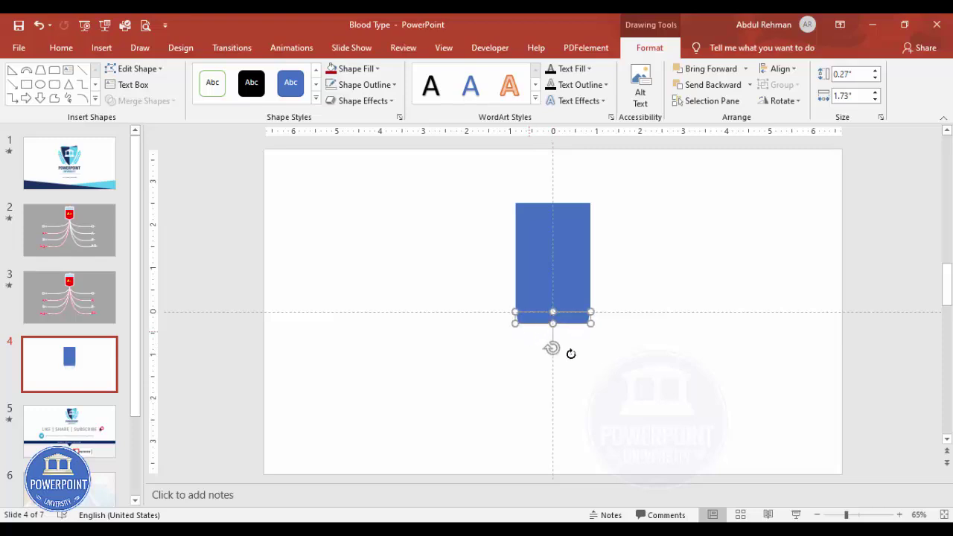
click(874, 518)
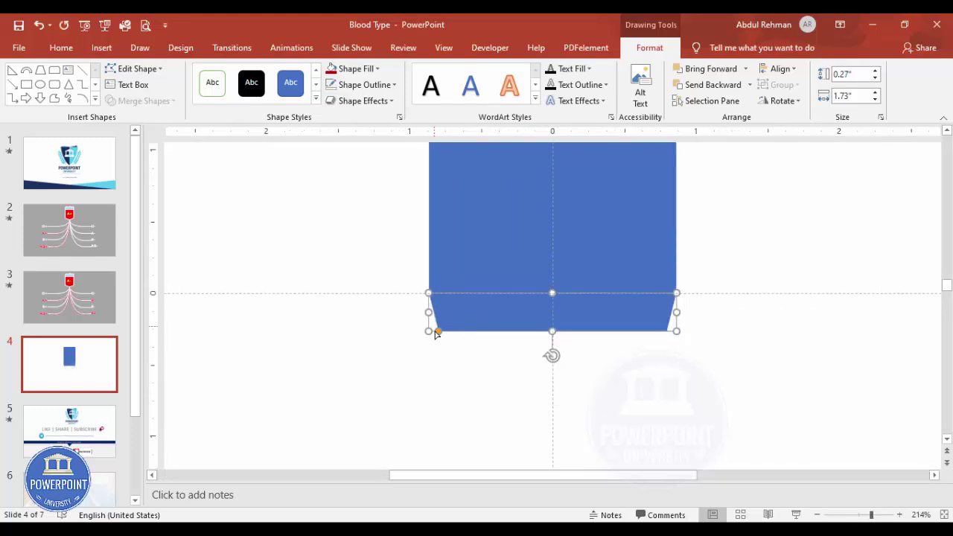
drag(440, 337, 536, 340)
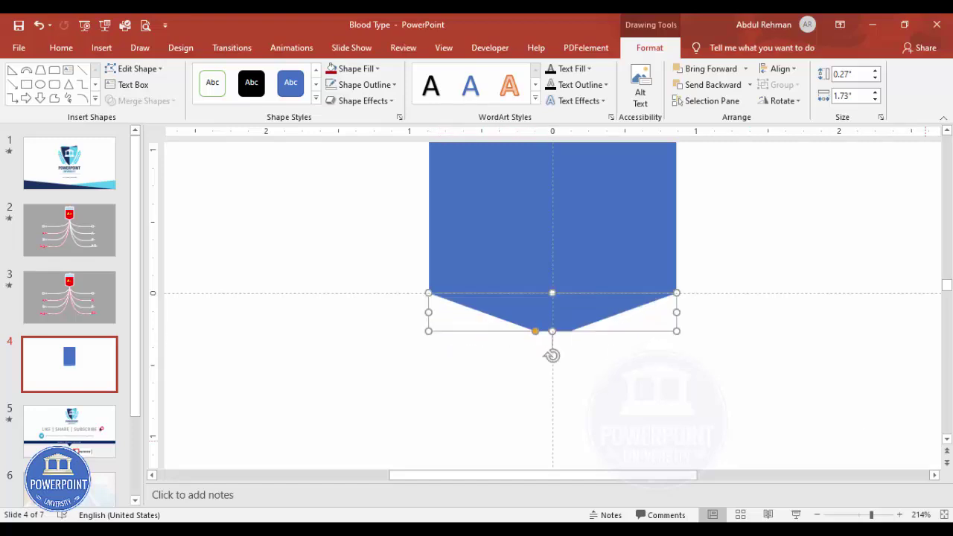
click(947, 516)
click(643, 366)
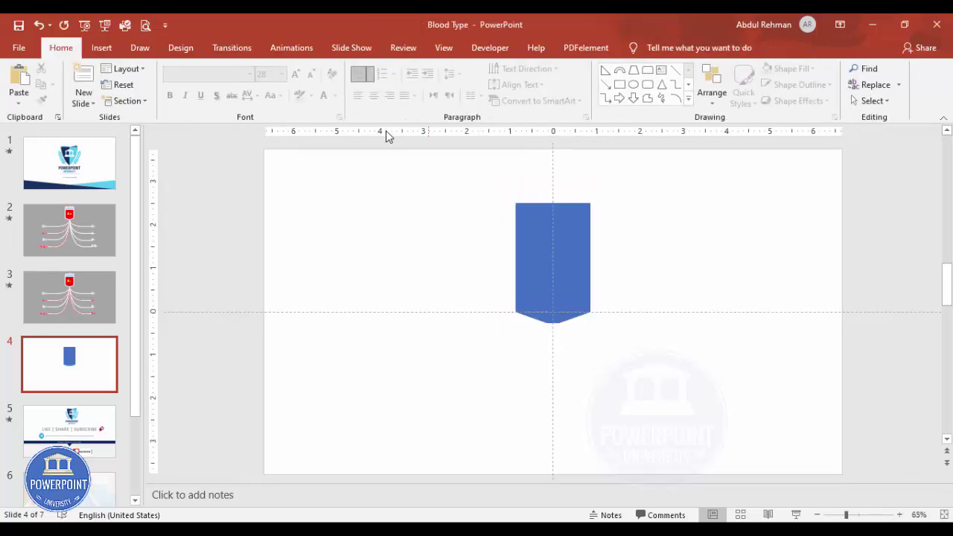
Add a 0.2"-high, outline-free rounded-top-corner rectangle as a cap above the body
click(101, 47)
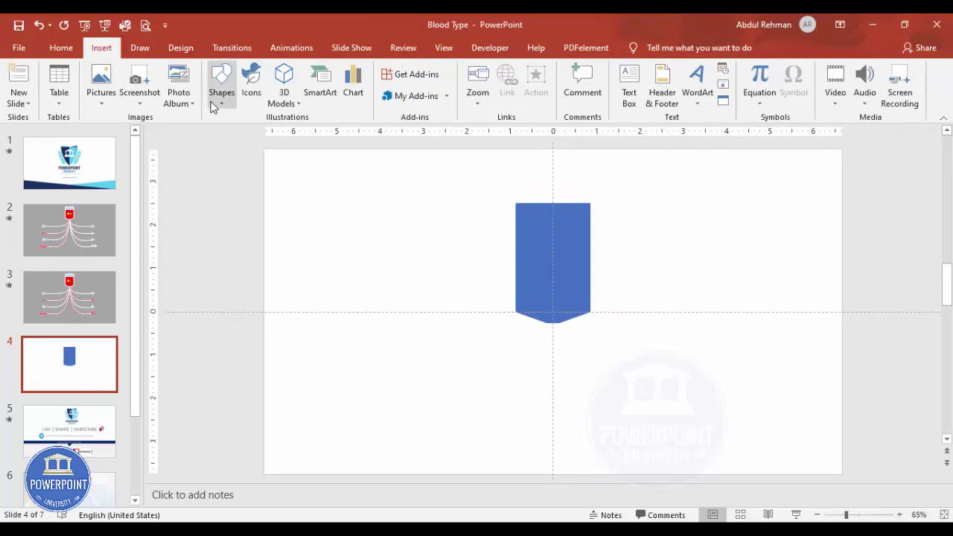
click(215, 95)
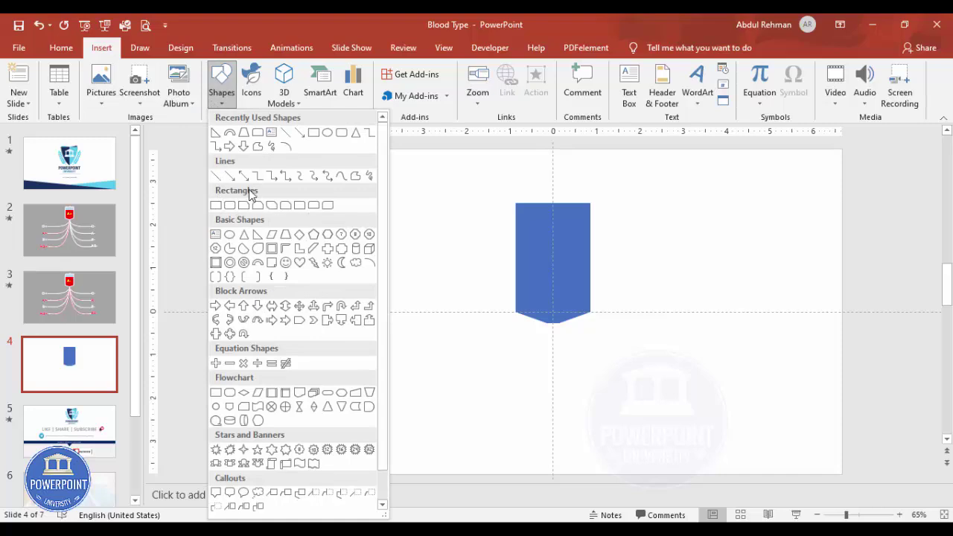
click(314, 206)
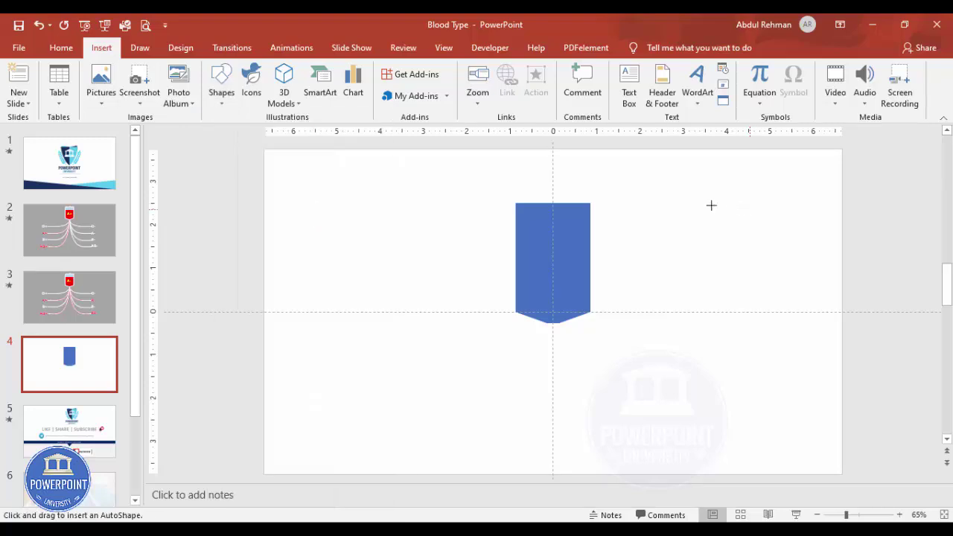
drag(588, 201, 515, 191)
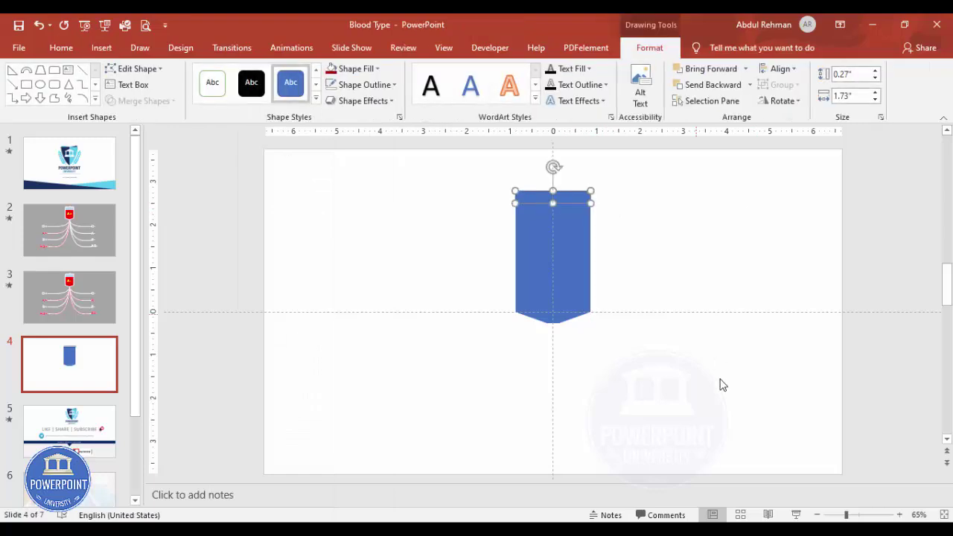
click(869, 519)
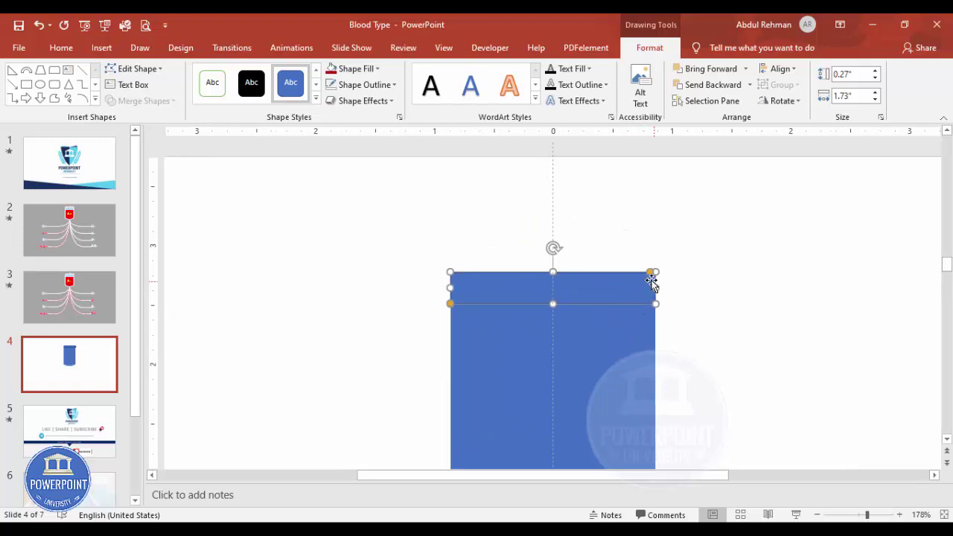
drag(651, 274, 612, 272)
drag(553, 272, 553, 279)
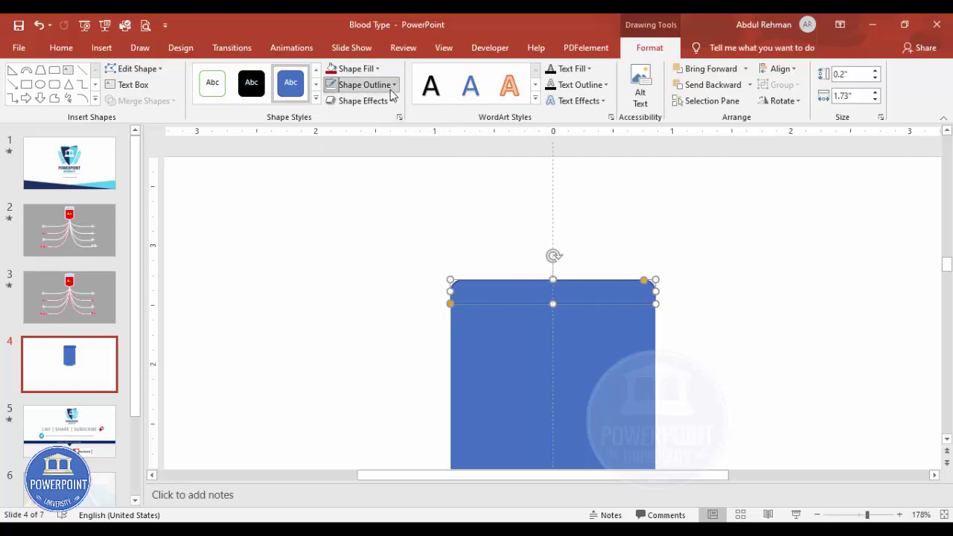
click(361, 85)
click(365, 231)
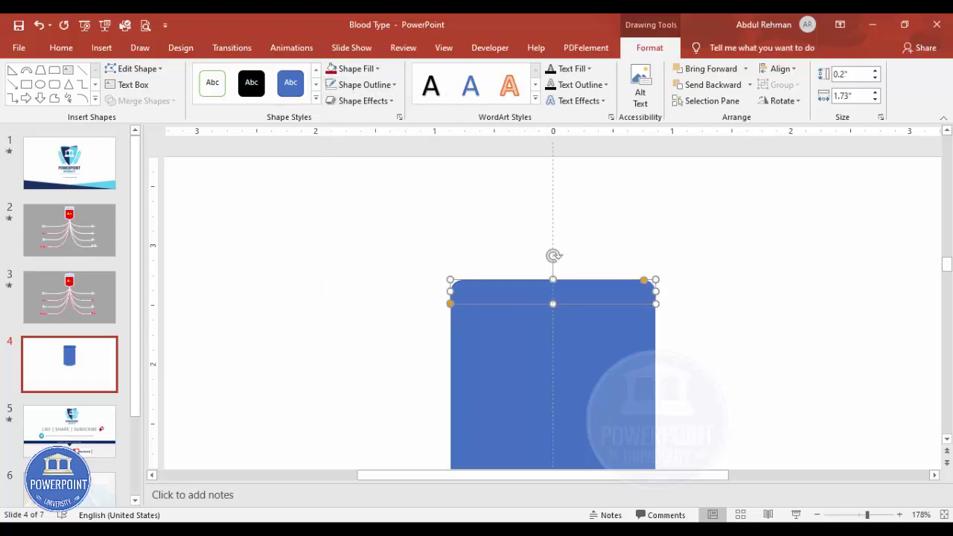
click(943, 514)
Select the cap and body and Union them into one blue bag shape
click(637, 364)
drag(636, 365, 472, 185)
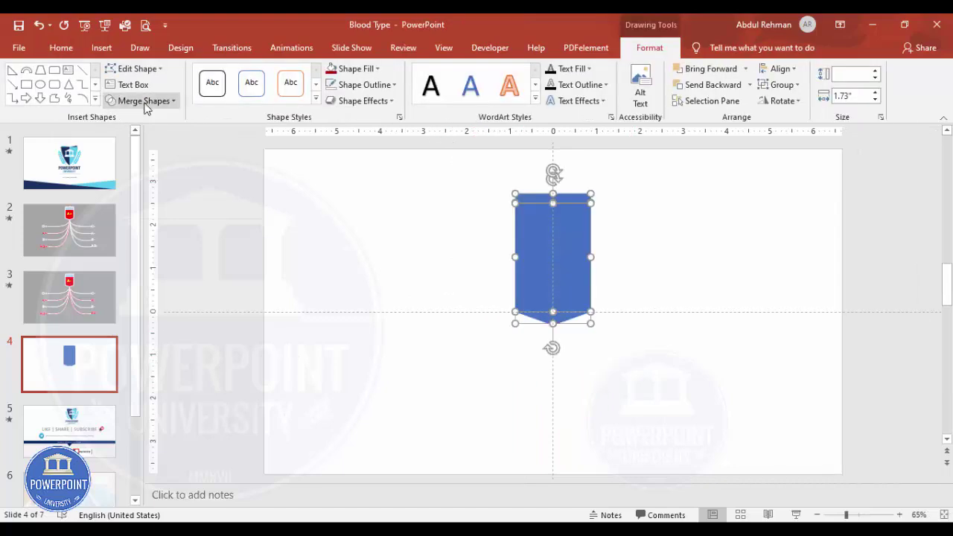
click(142, 101)
click(135, 120)
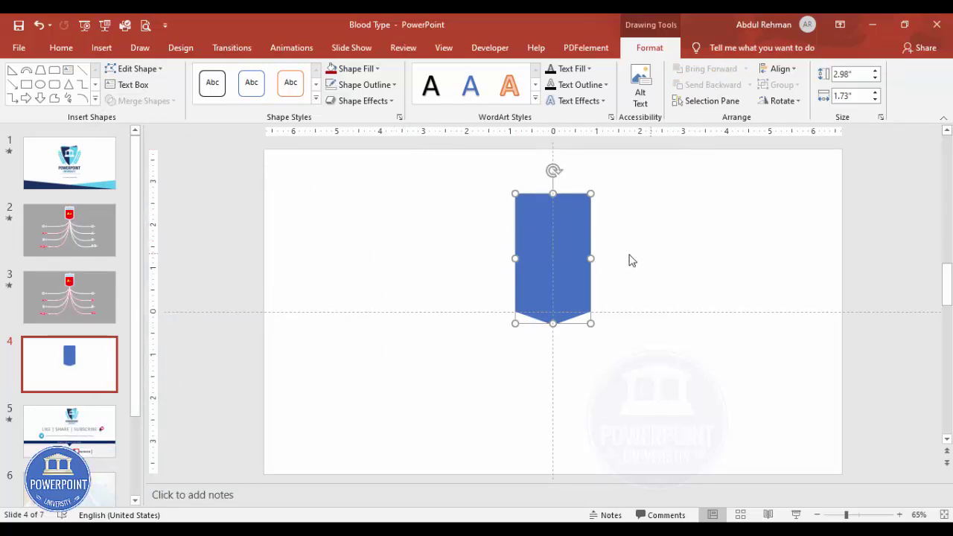
click(651, 236)
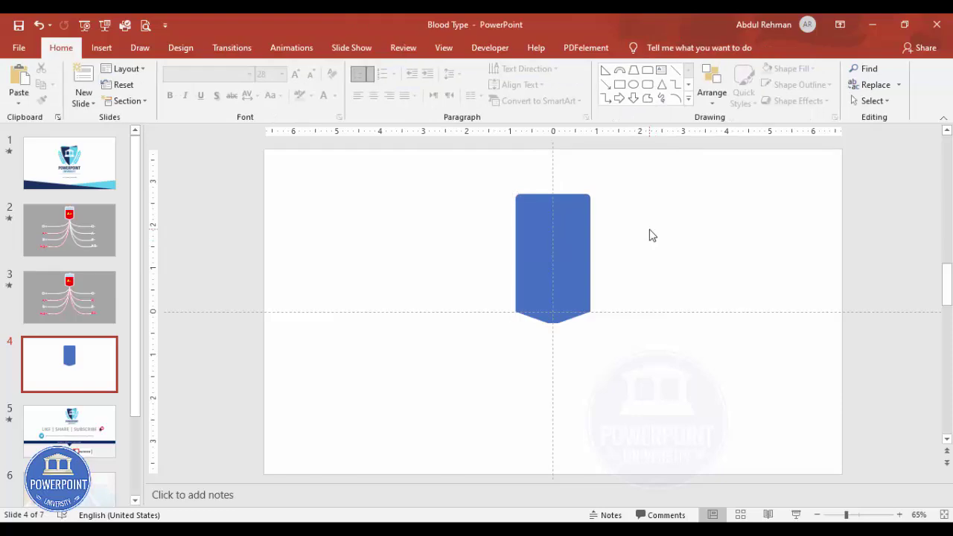
Give the slide background a solid darker grey fill
right_click(652, 235)
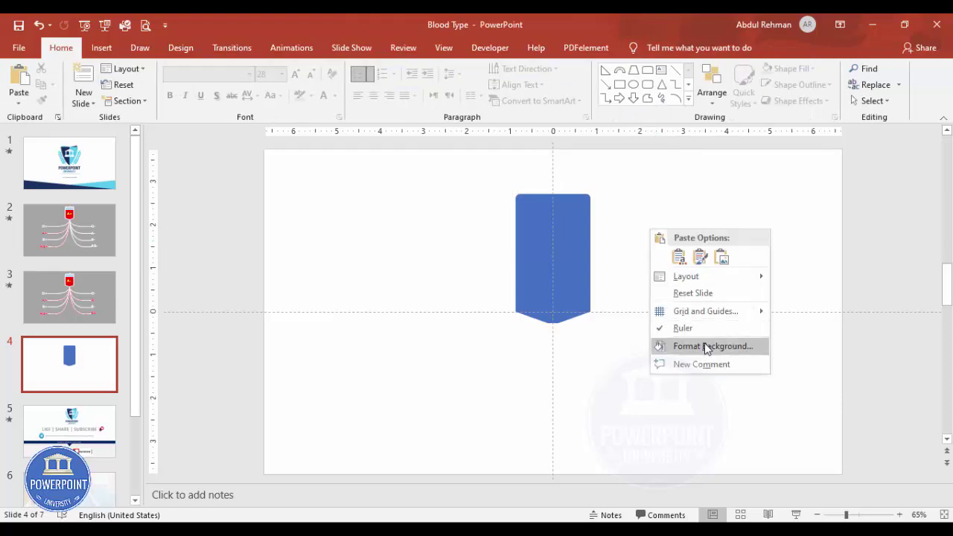
click(677, 345)
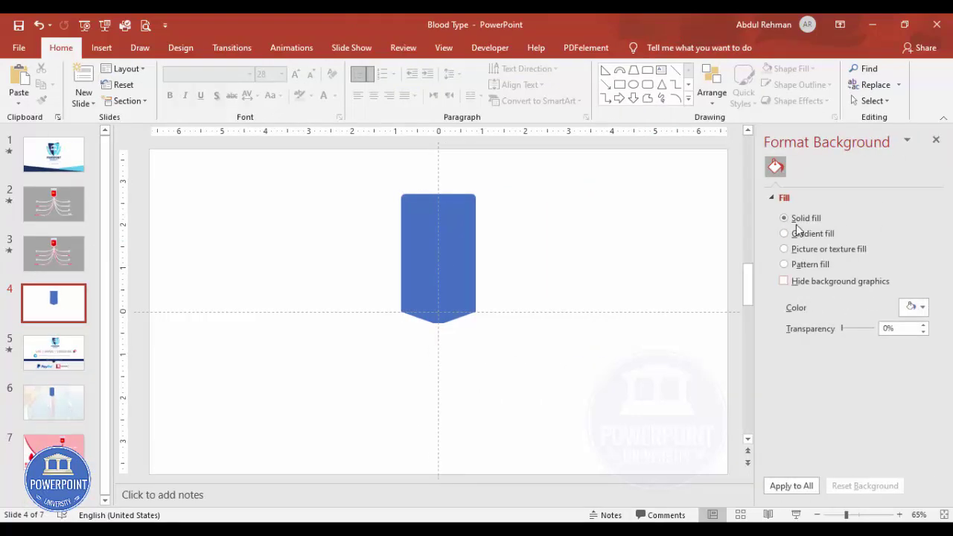
click(908, 308)
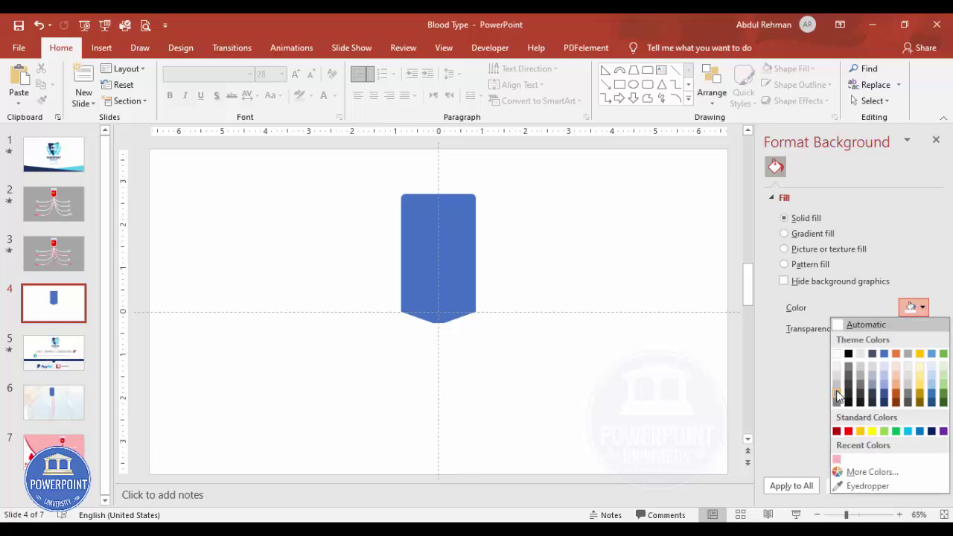
click(839, 391)
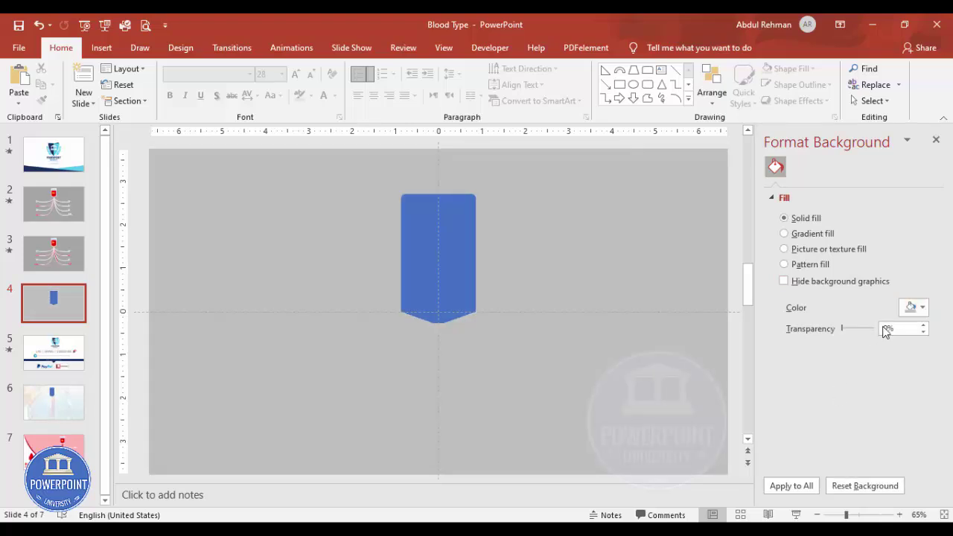
click(914, 308)
click(837, 394)
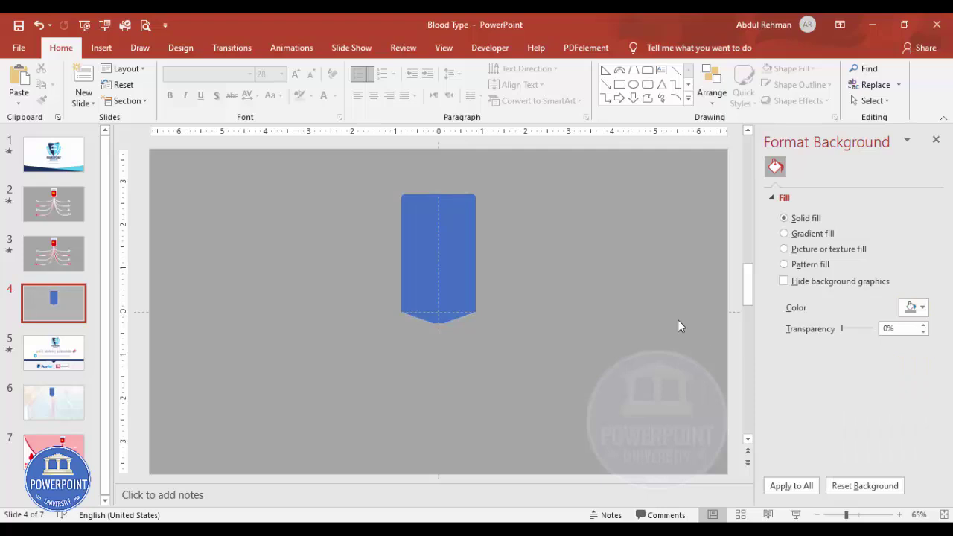
Select the blue bag shape and show its Shape Fill colours
click(444, 208)
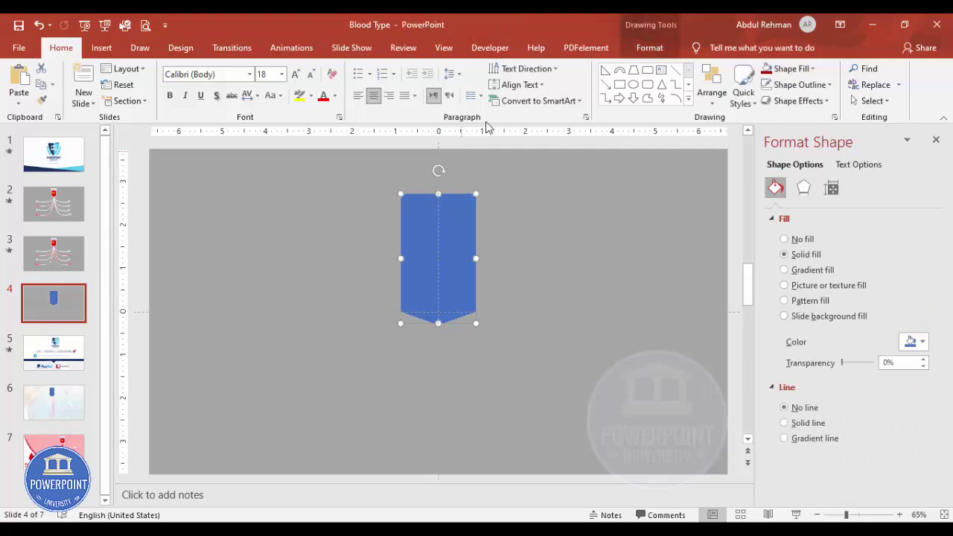
click(644, 49)
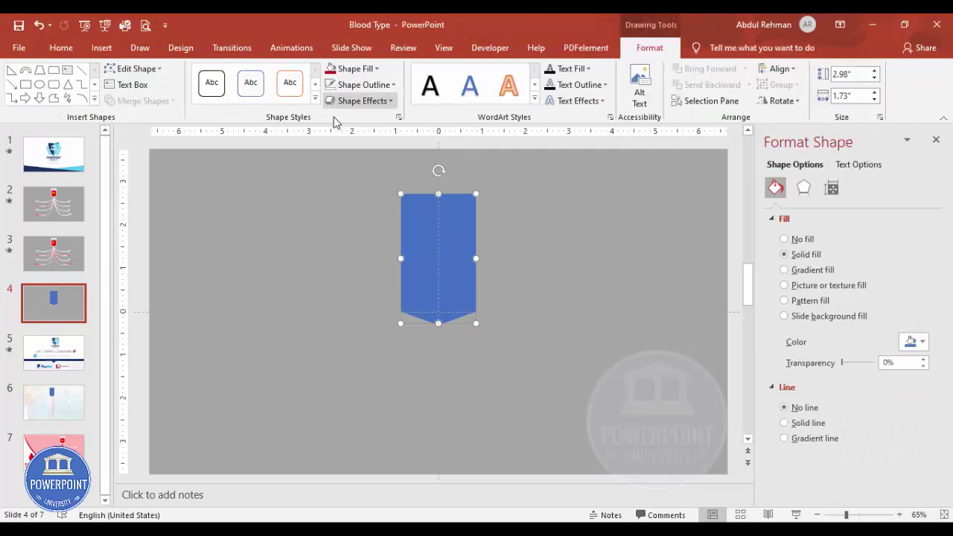
click(357, 69)
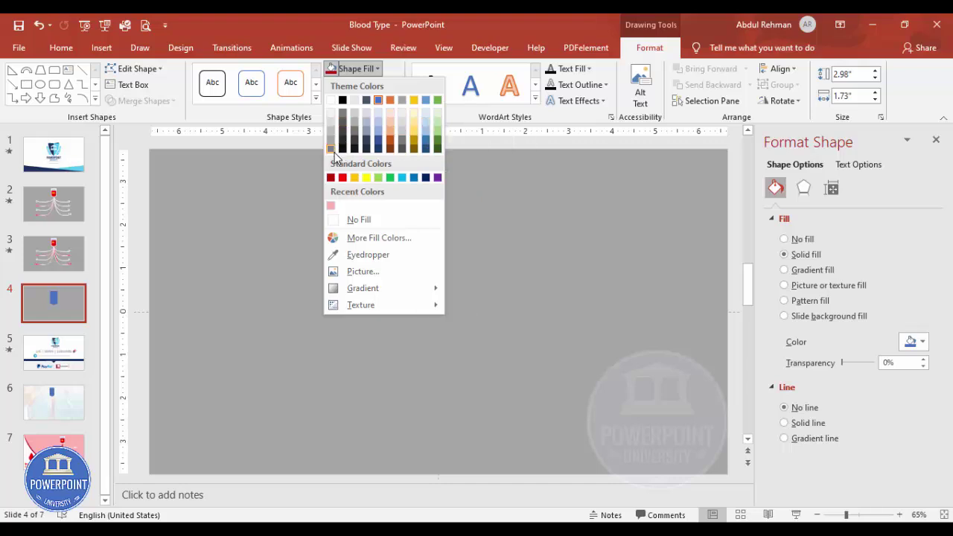
Fill the bag white, duplicate it to the right, and fill the copy bright red
click(331, 101)
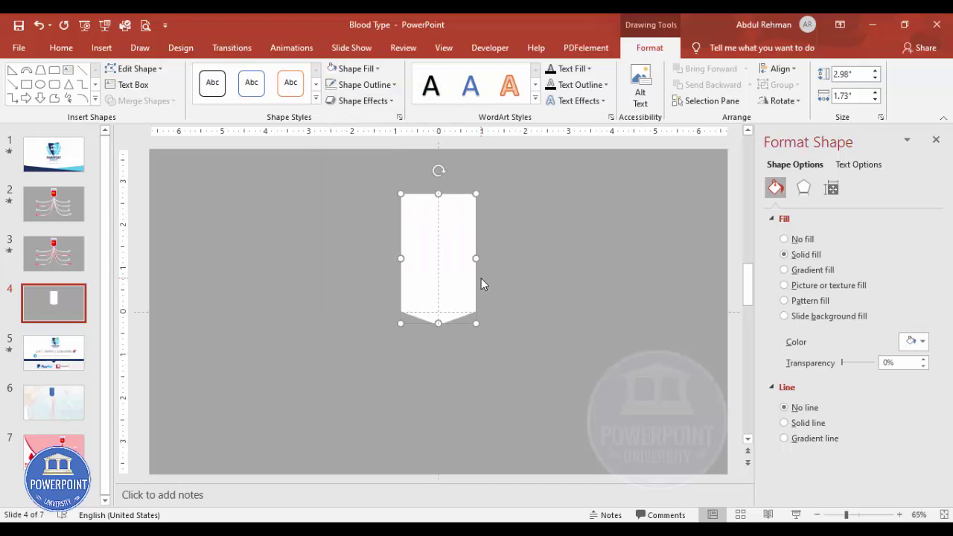
drag(464, 272, 546, 241)
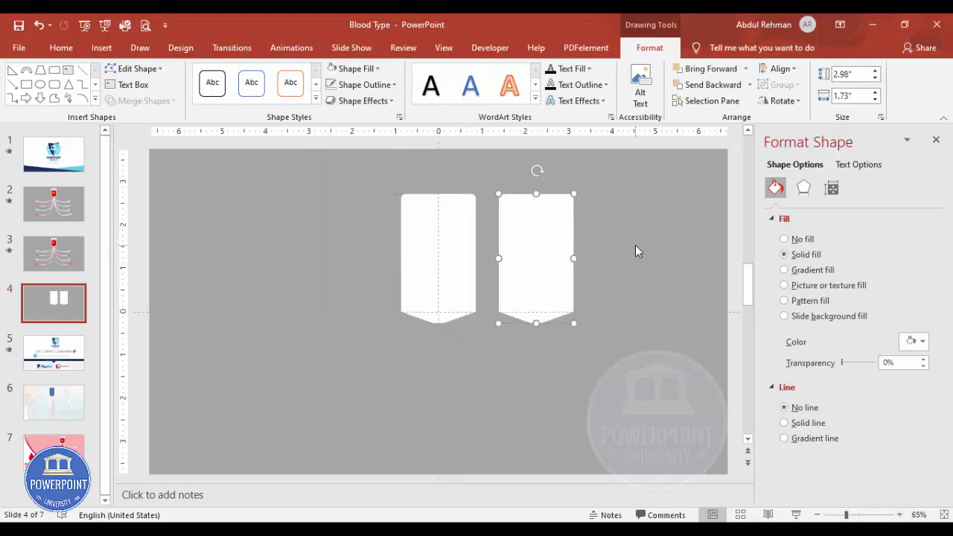
click(349, 68)
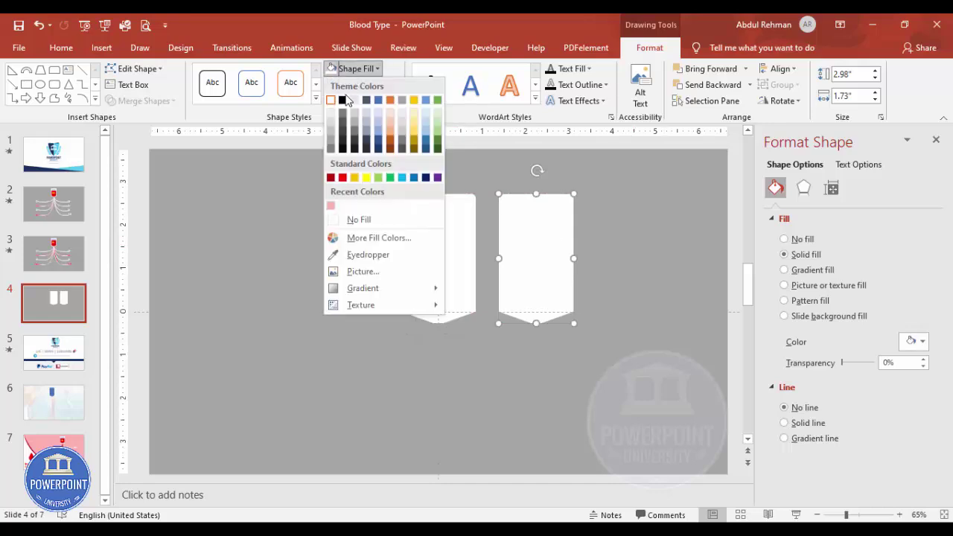
click(342, 178)
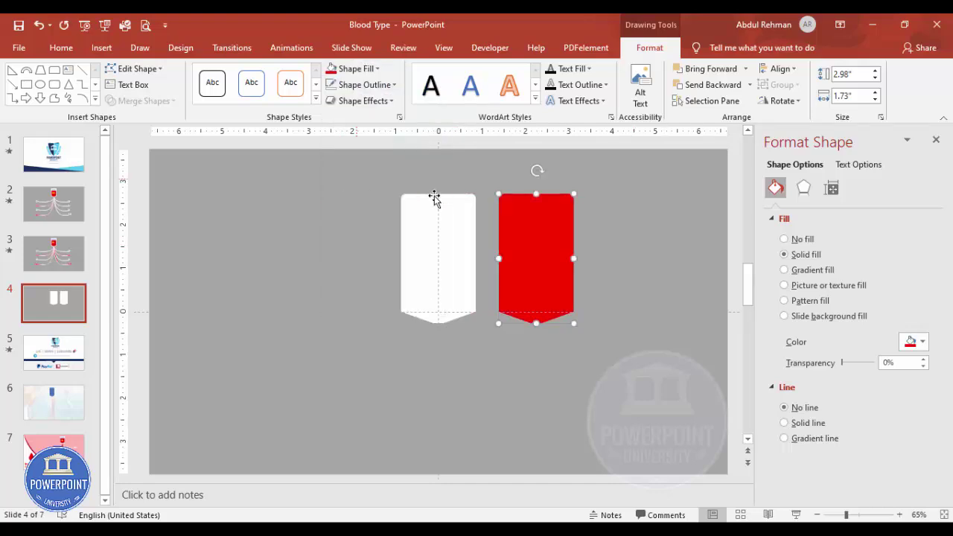
click(102, 48)
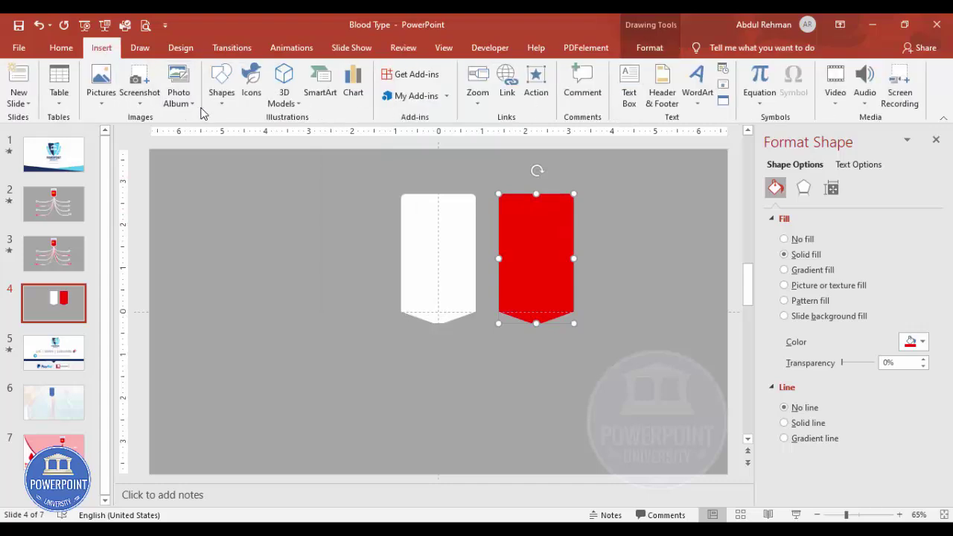
Subtract a rectangle from the red copy's top and move the trimmed red shape onto the white bag
click(220, 86)
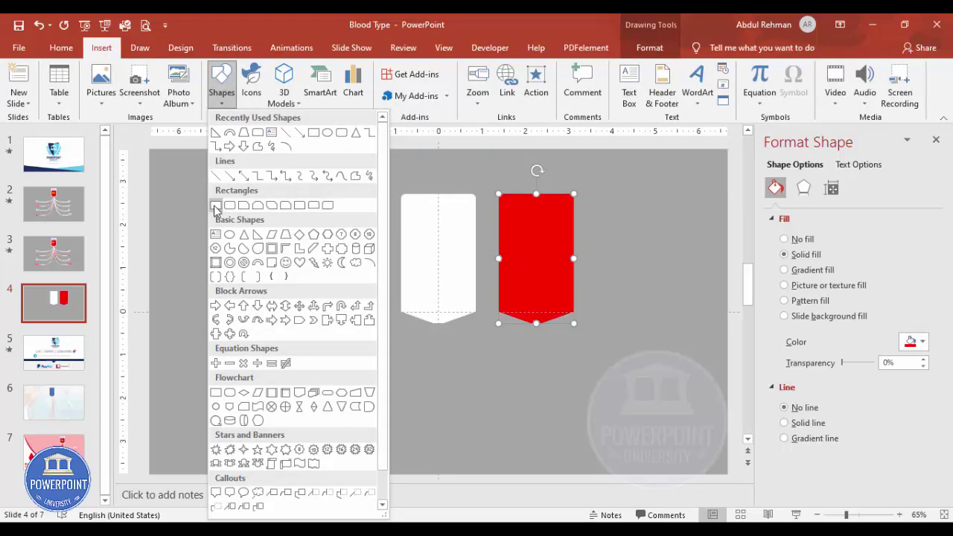
click(215, 206)
drag(466, 173, 596, 220)
click(546, 256)
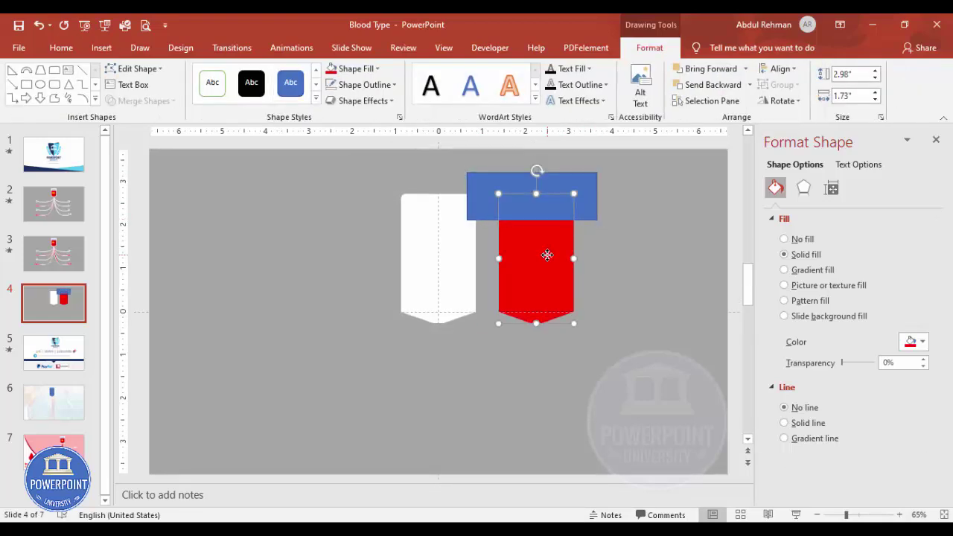
shift+click(580, 181)
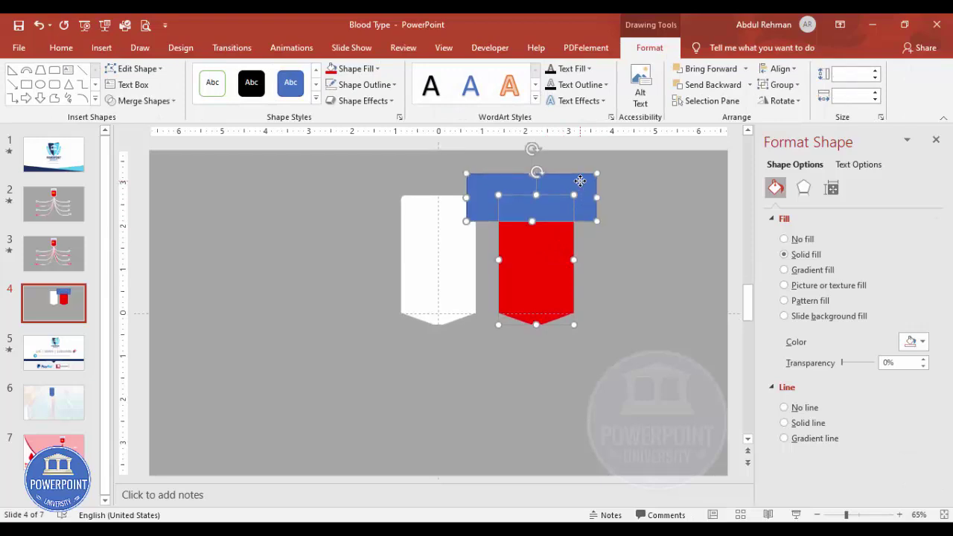
click(159, 101)
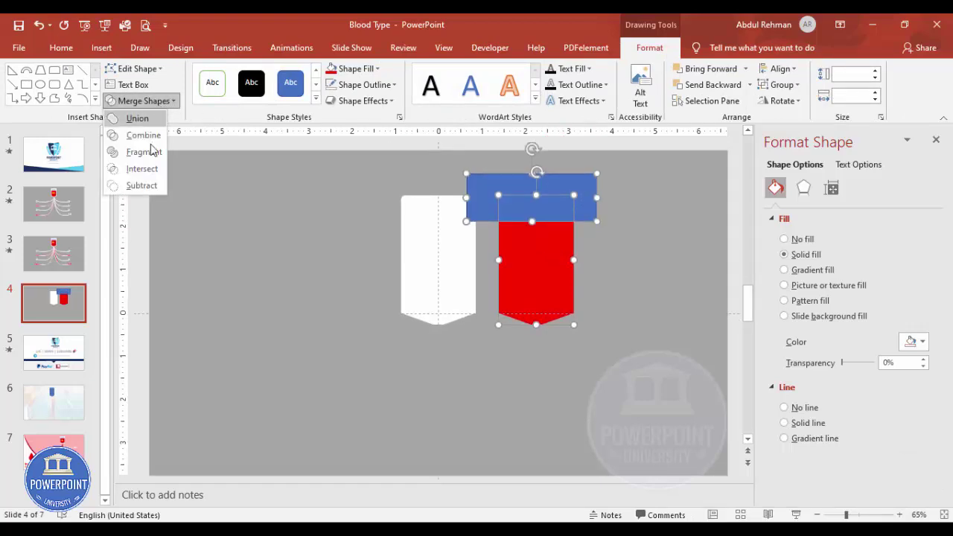
click(149, 186)
drag(511, 293, 432, 294)
click(520, 256)
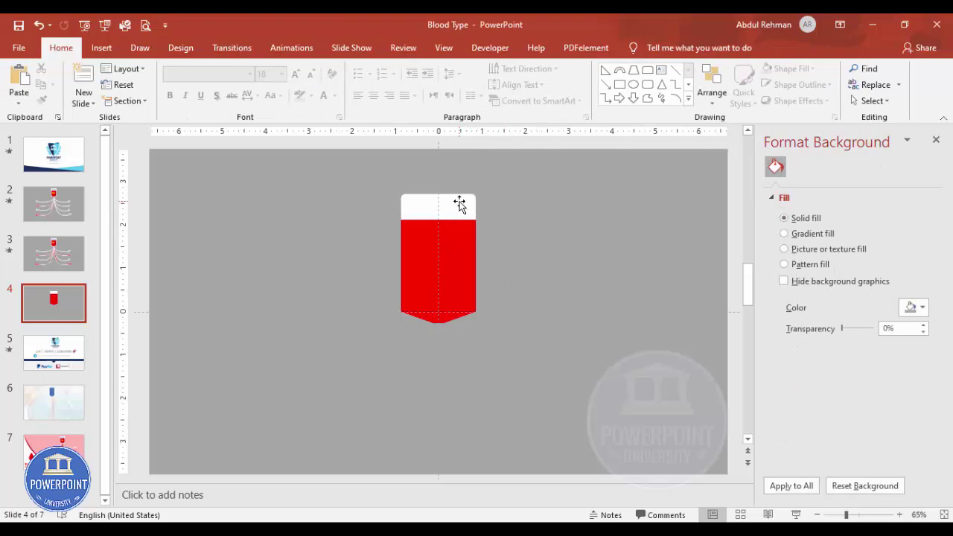
Group the white bag and red fill, shrink to 2" by 1.16", and move near top centre
click(459, 204)
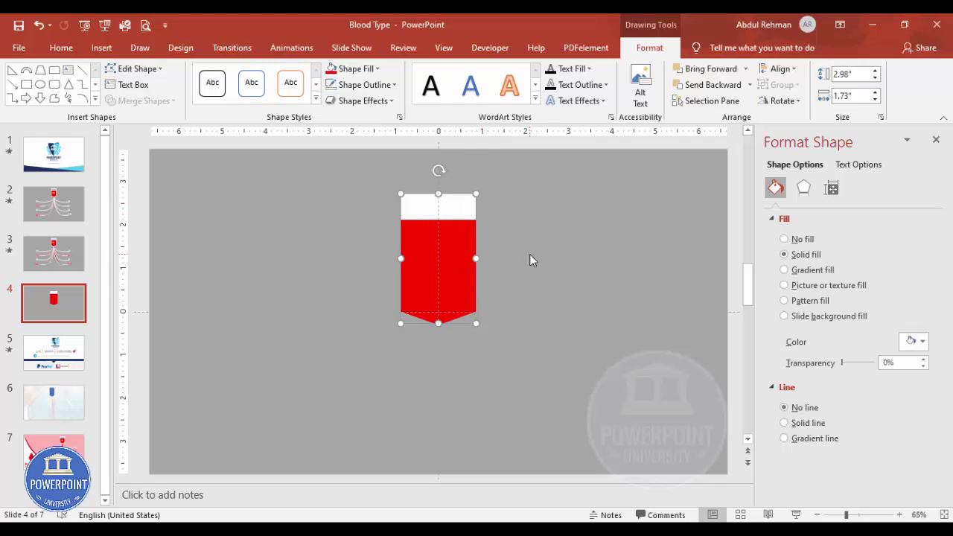
drag(508, 363, 353, 165)
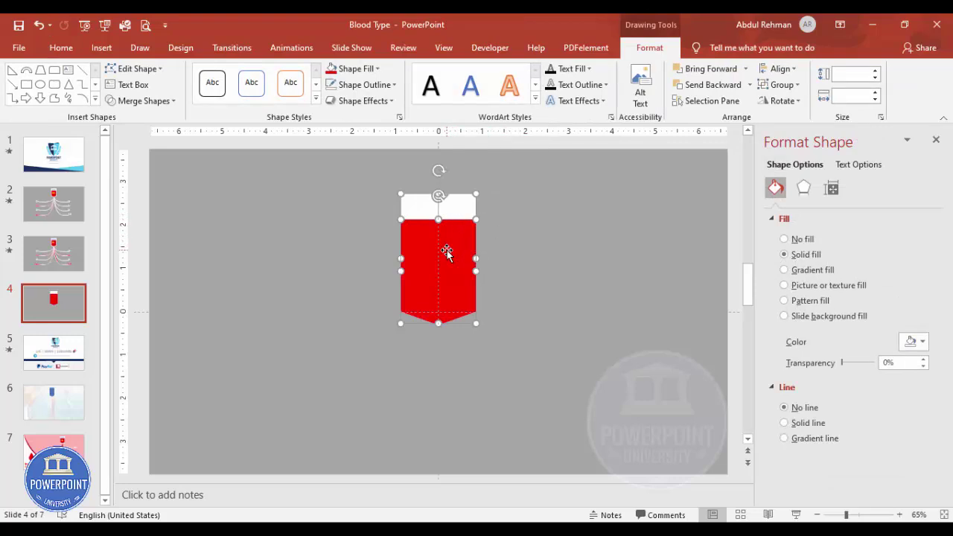
key(ctrl+g)
drag(393, 189, 455, 217)
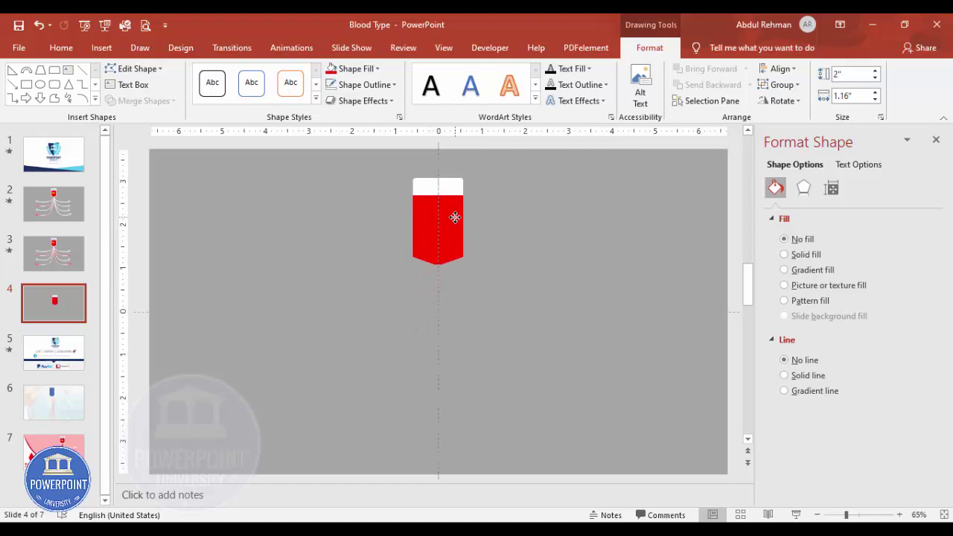
drag(455, 216, 455, 217)
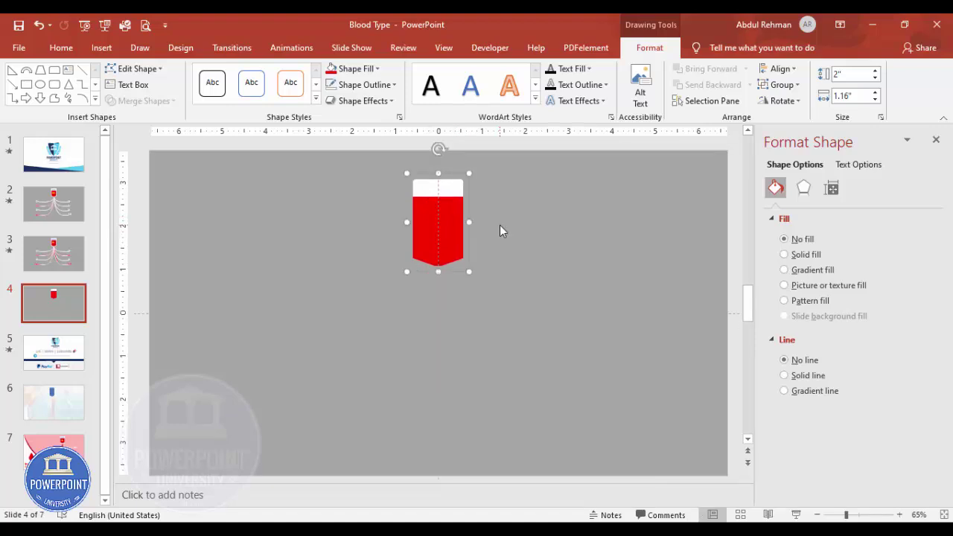
Ungroup the bag back into its two separate shapes
right_click(435, 214)
mouse_move(476, 292)
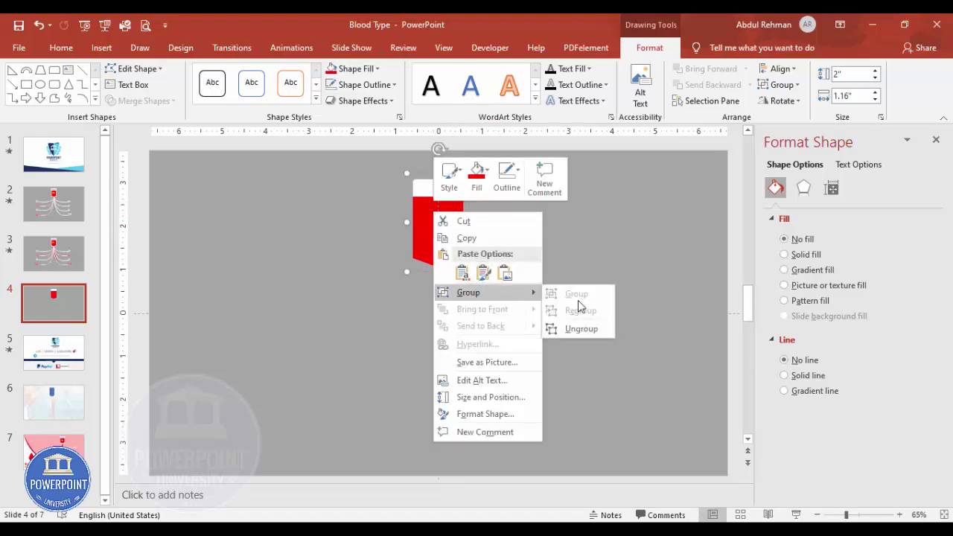
click(594, 329)
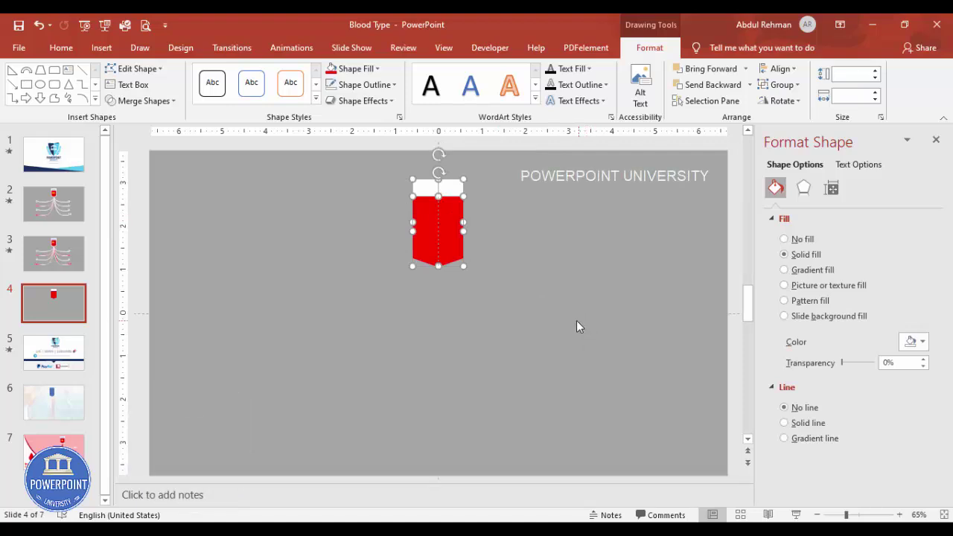
click(508, 297)
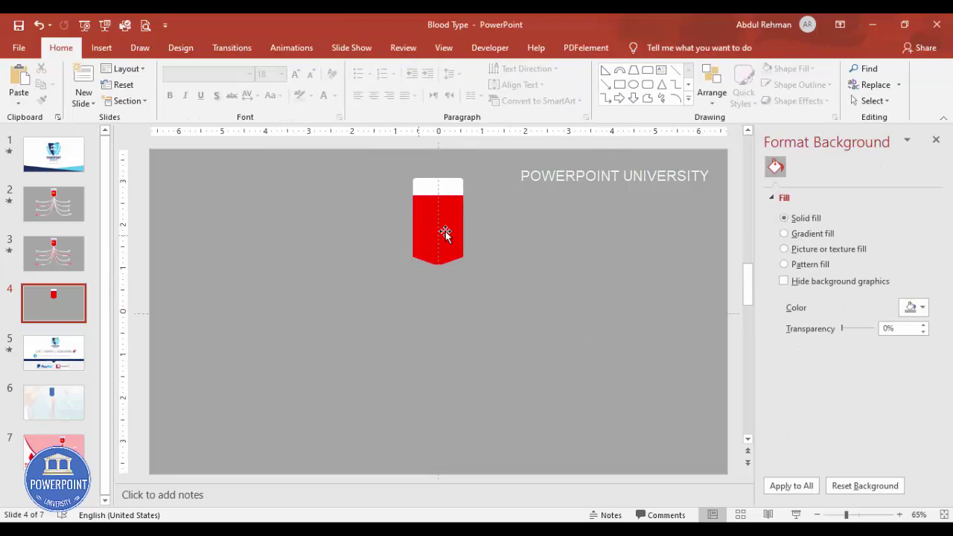
Add an 'A+' text box to the right of the blood bag
click(103, 49)
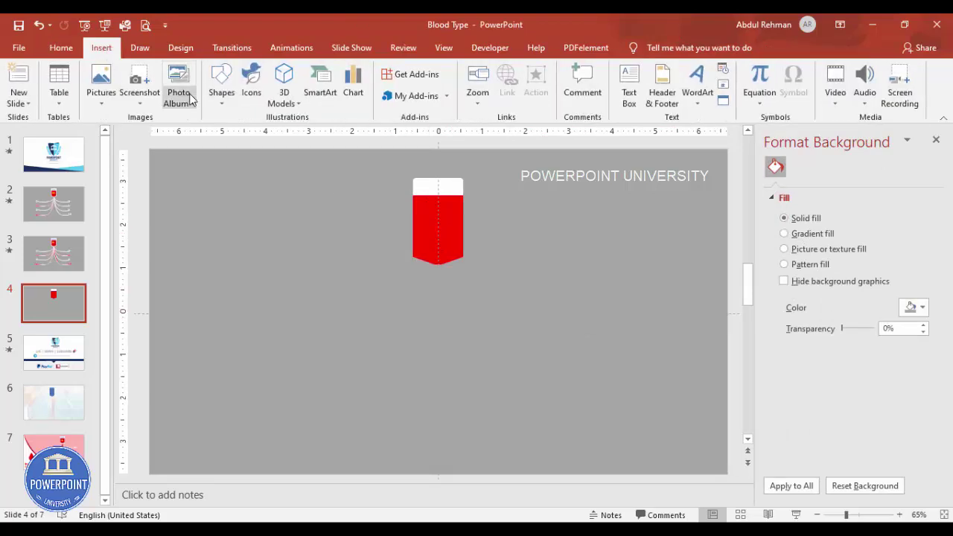
click(625, 85)
drag(521, 220, 586, 253)
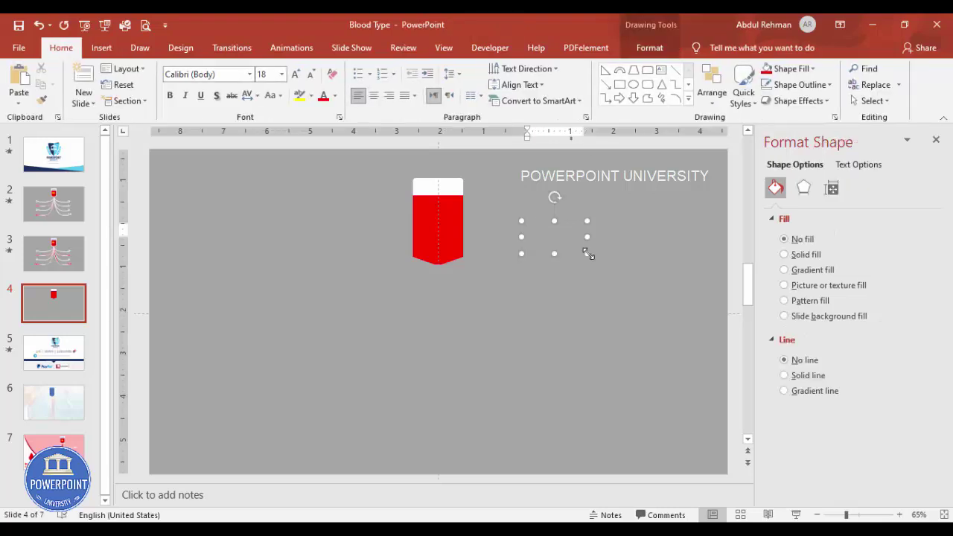
text(A+)
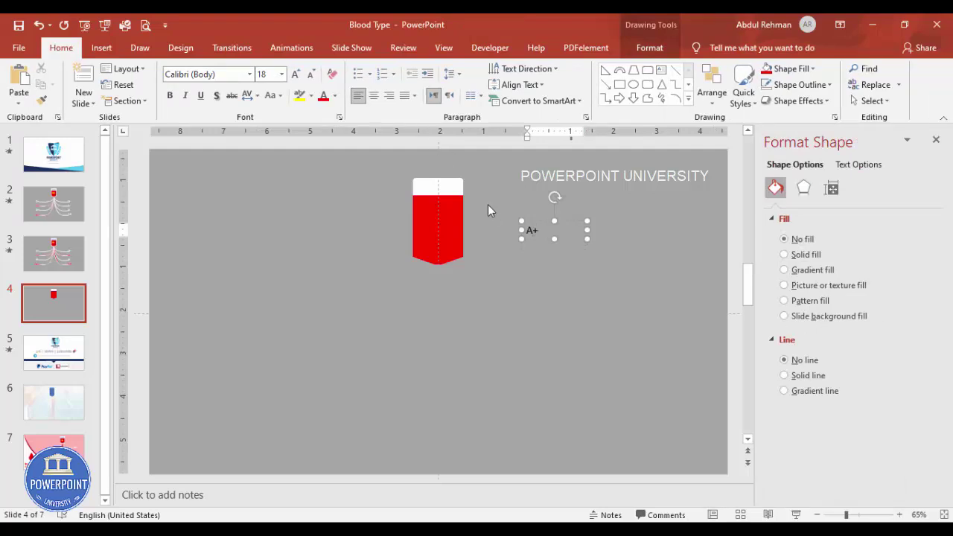
click(536, 222)
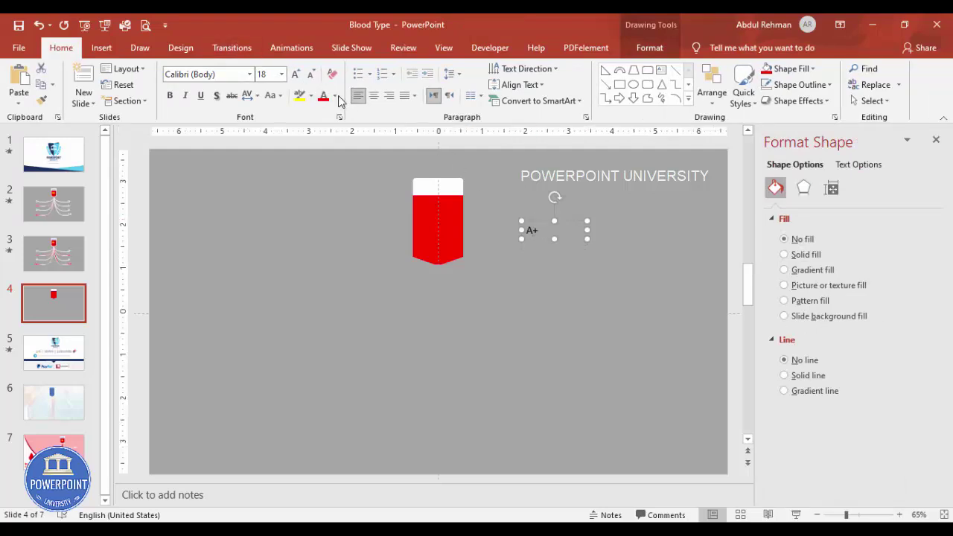
Make 'A+' bold, centred, yellow and 40 pt, positioned on the red part of the bag
click(297, 76)
click(297, 76)
click(297, 76)
click(297, 76)
click(297, 76)
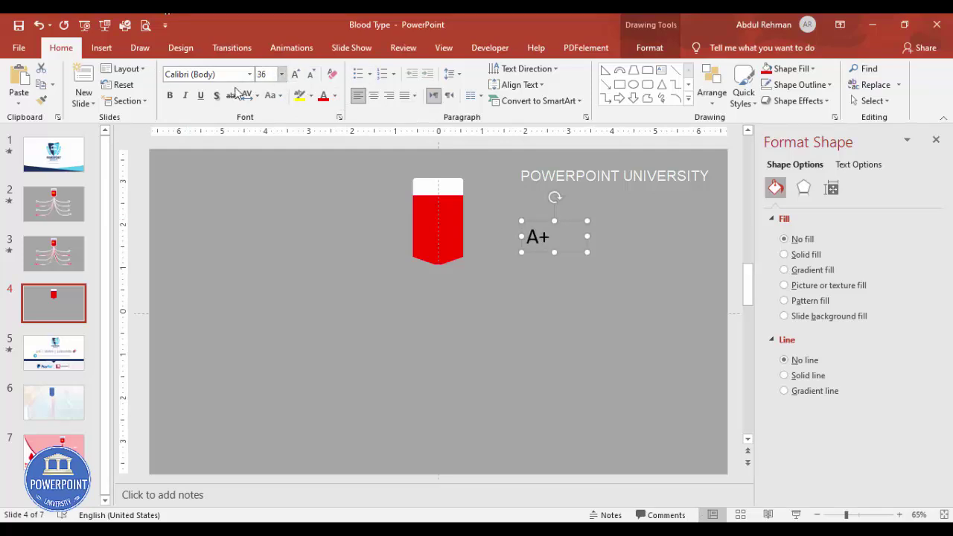
click(376, 97)
click(170, 96)
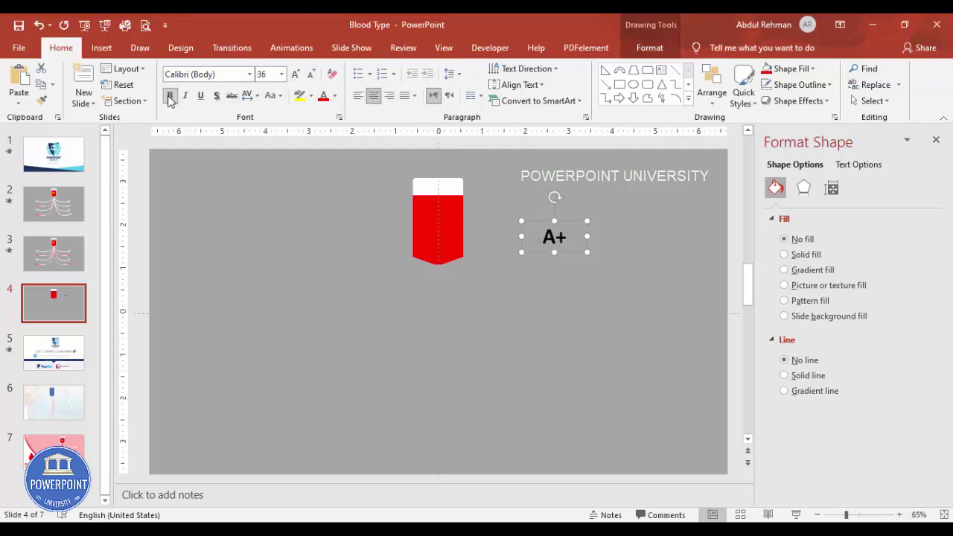
drag(570, 220, 458, 201)
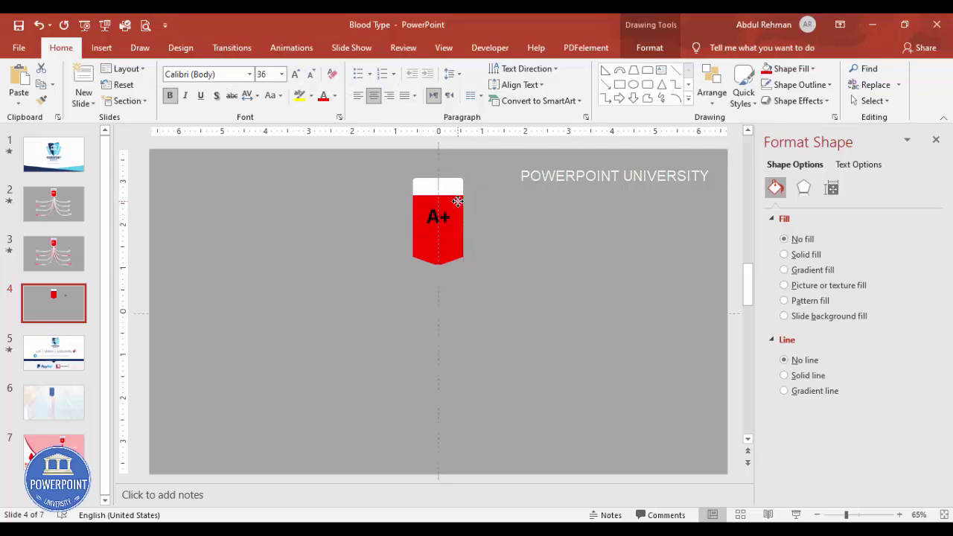
click(335, 96)
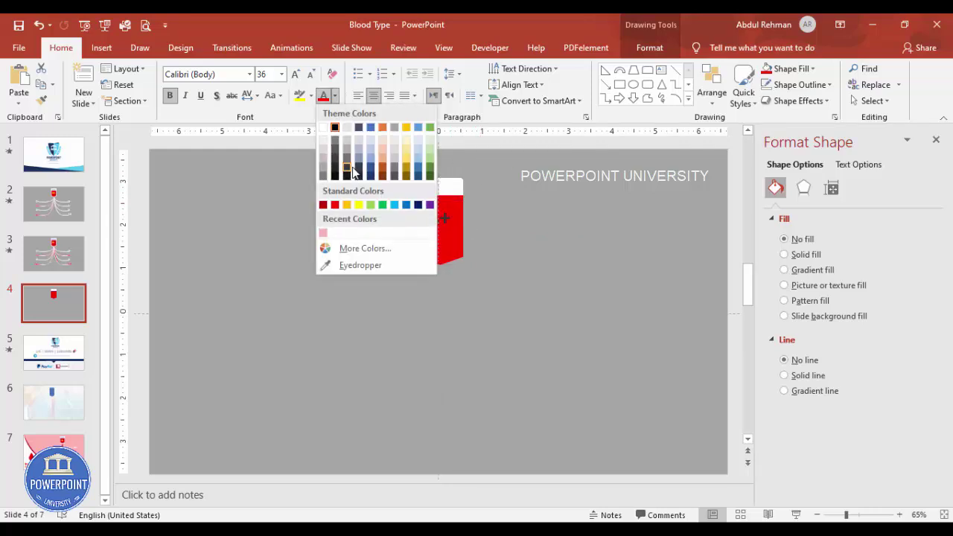
click(359, 207)
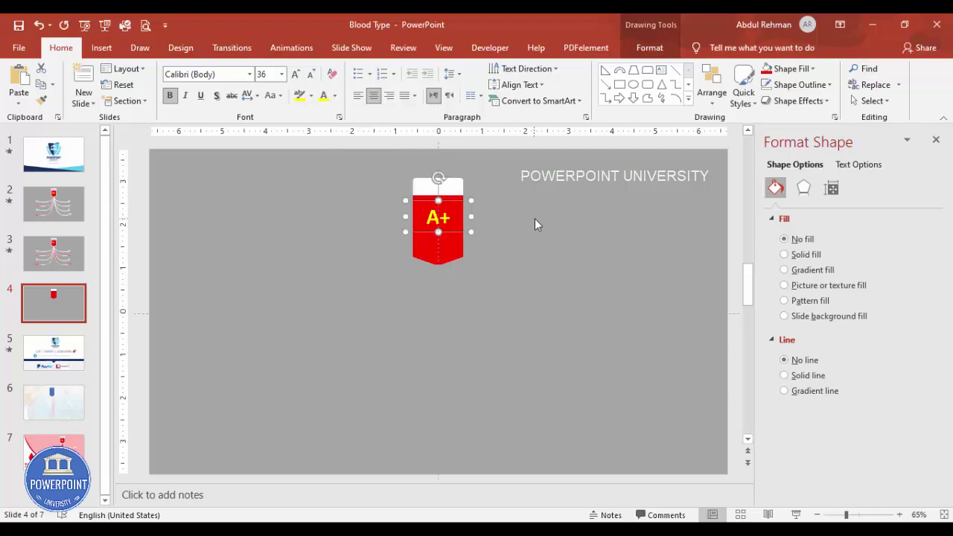
click(294, 74)
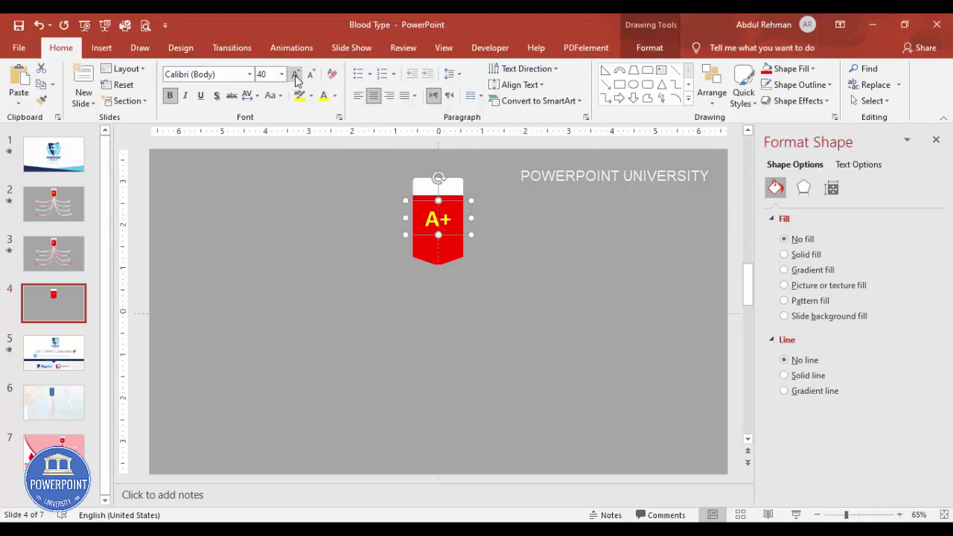
click(542, 261)
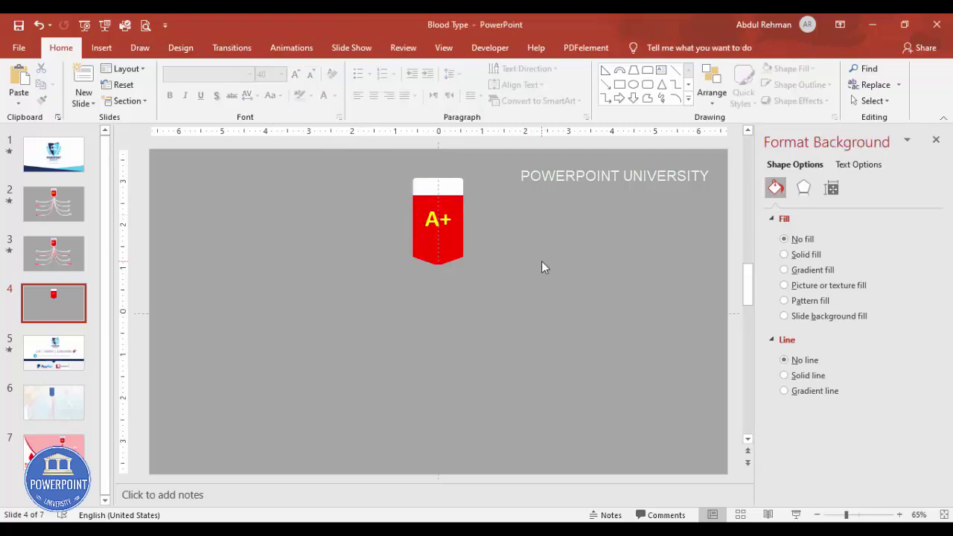
Add an 'O+' text box to the left of the blood bag
click(101, 48)
click(629, 82)
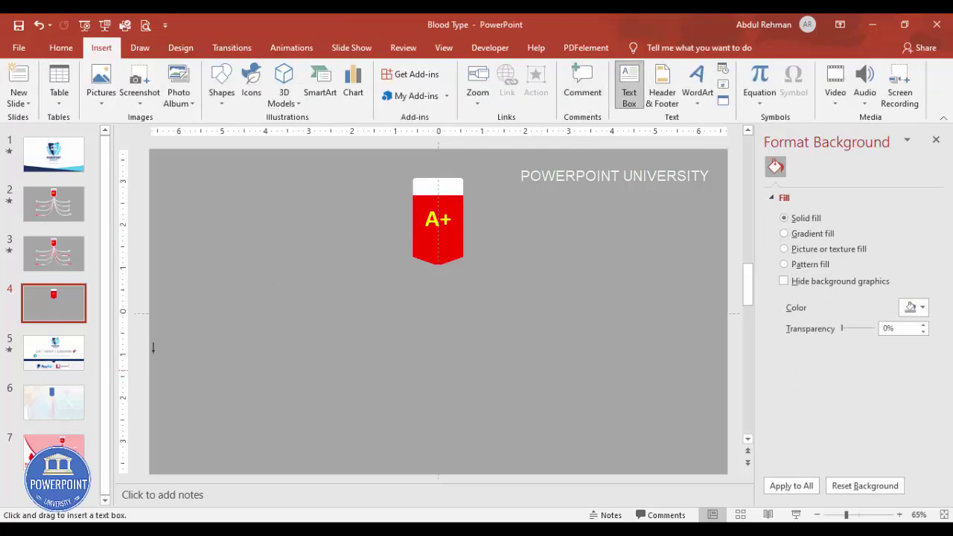
drag(253, 290, 306, 321)
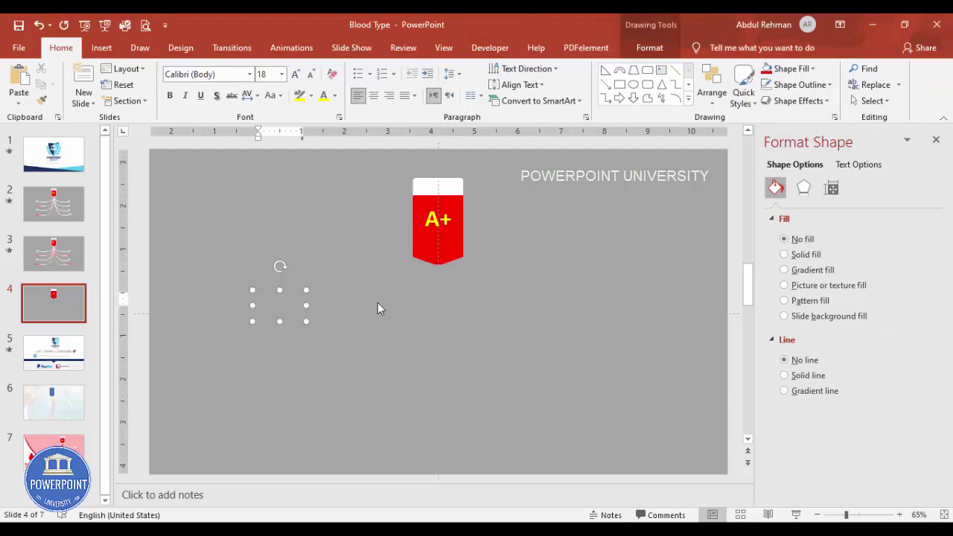
text(O+)
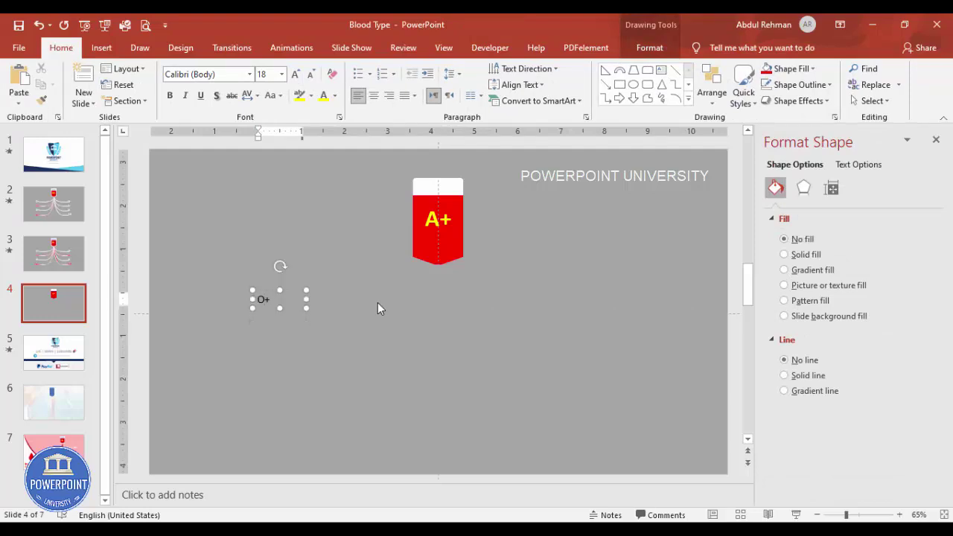
drag(292, 290, 307, 282)
Format 'O+' in bold Open Sans at 32 pt
click(224, 77)
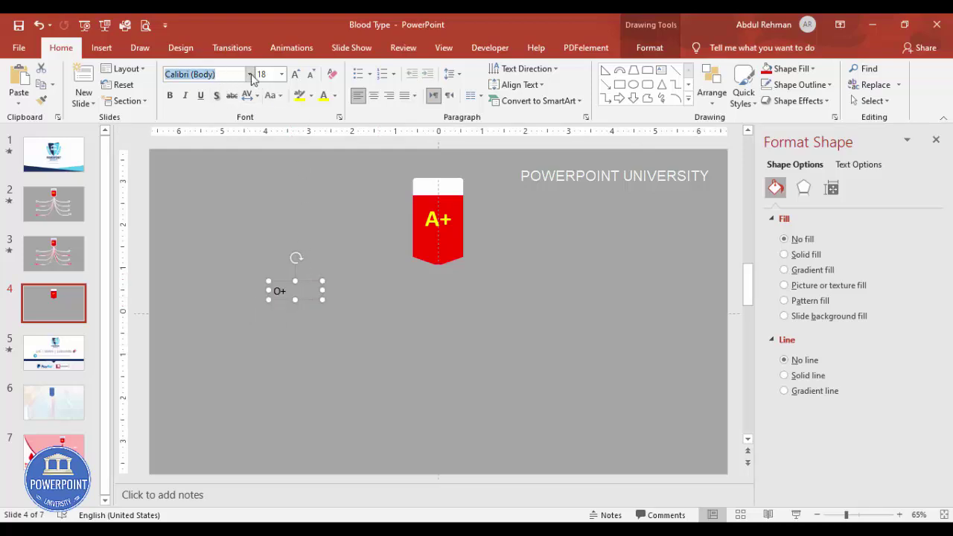
text(Open Sans)
key(Return)
click(169, 96)
click(295, 74)
click(295, 75)
click(295, 74)
click(294, 75)
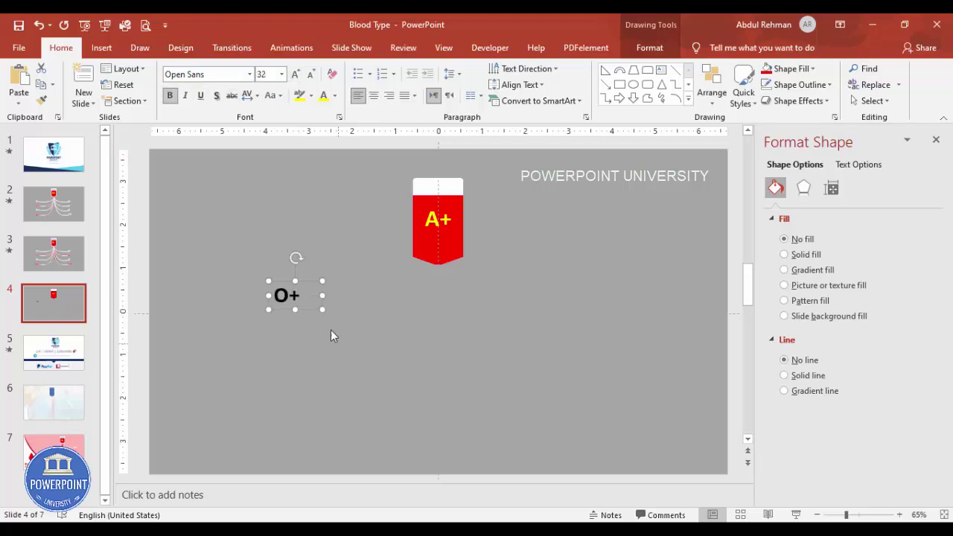